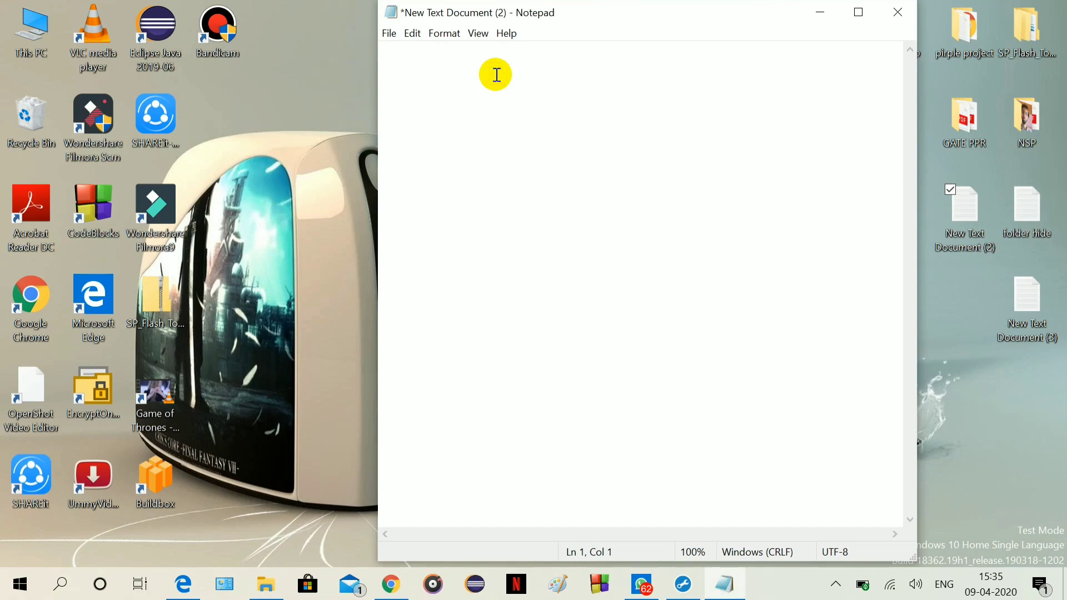
Type the intro 'HELLO FRIENDS, TODAY I WILL SHOW YOU HOW TO HIDE FOLDERS…' into Notepad.
type("HELLO")
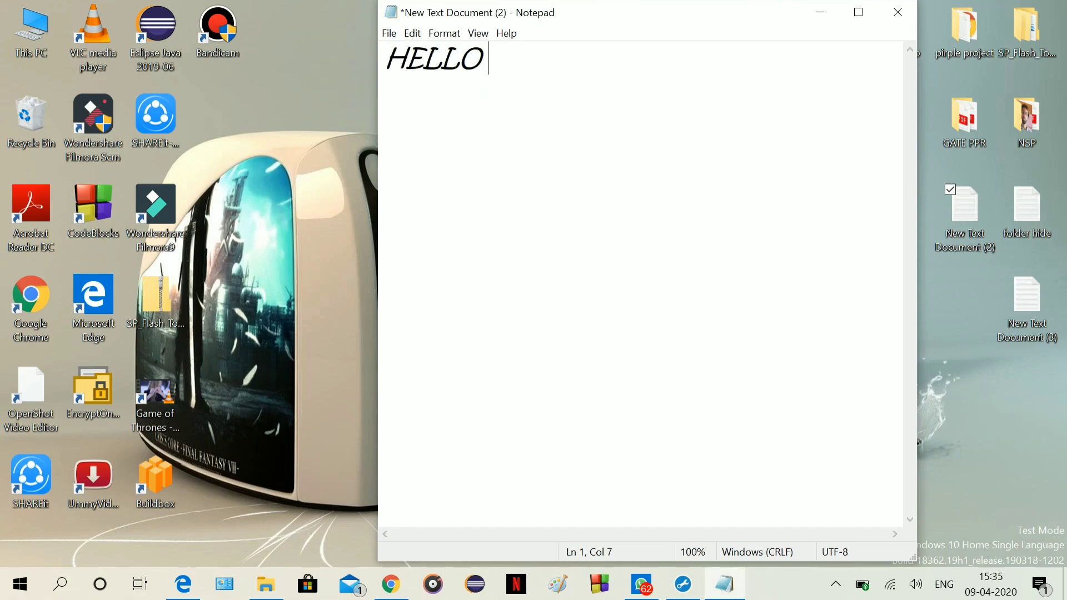
type(" FRIENDS")
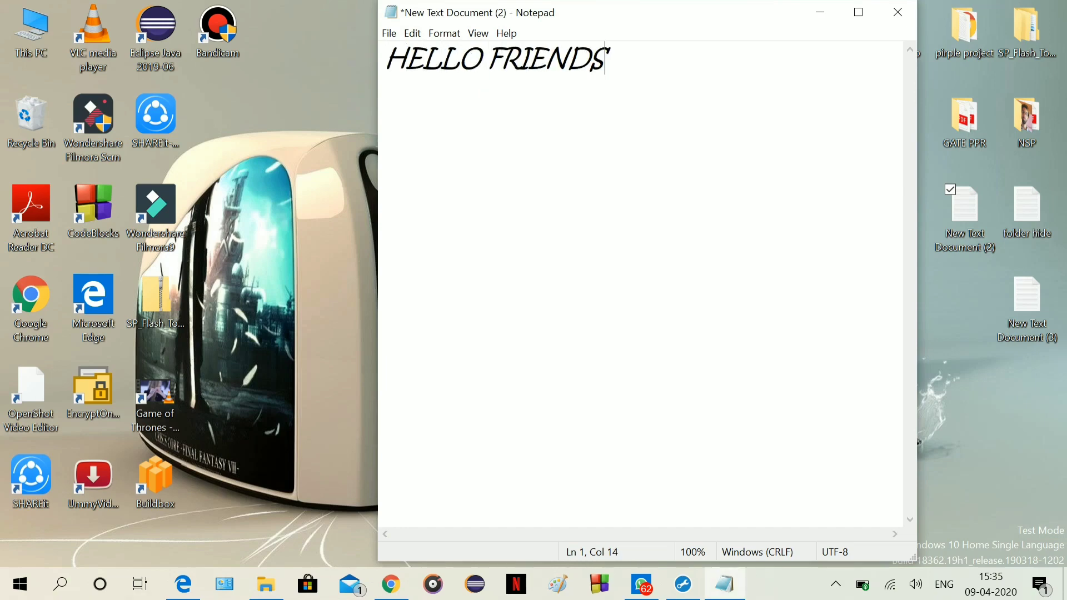
type("TO")
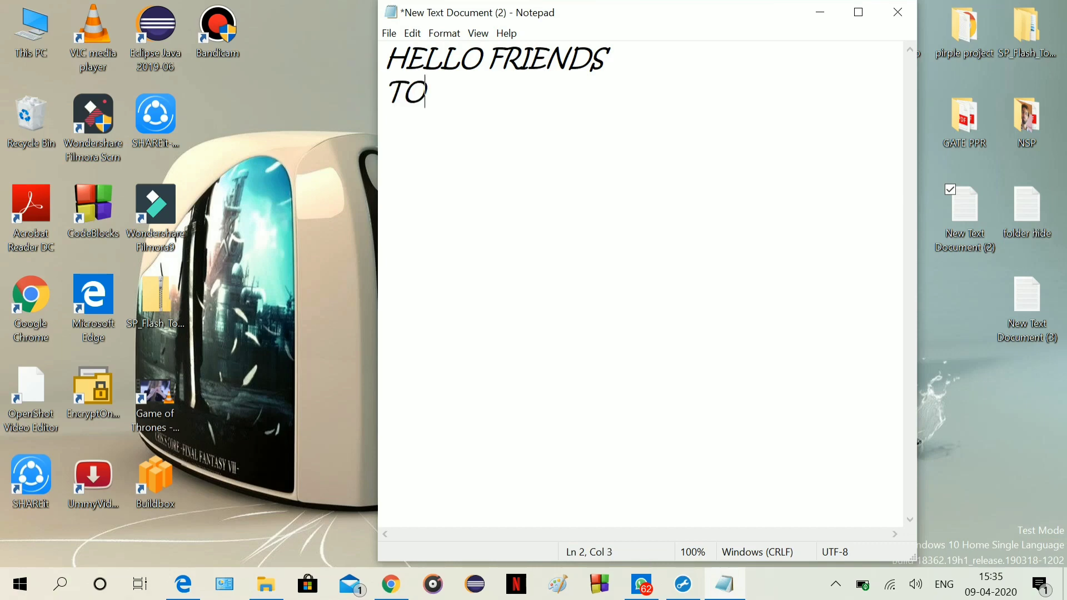
type("DAY I")
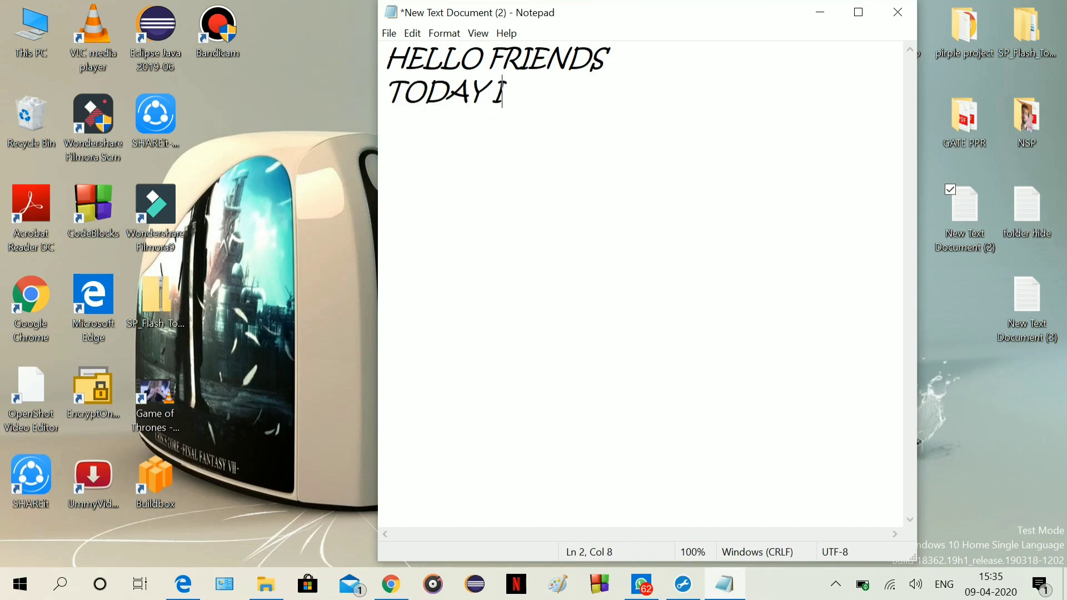
type(" WILL SHOW")
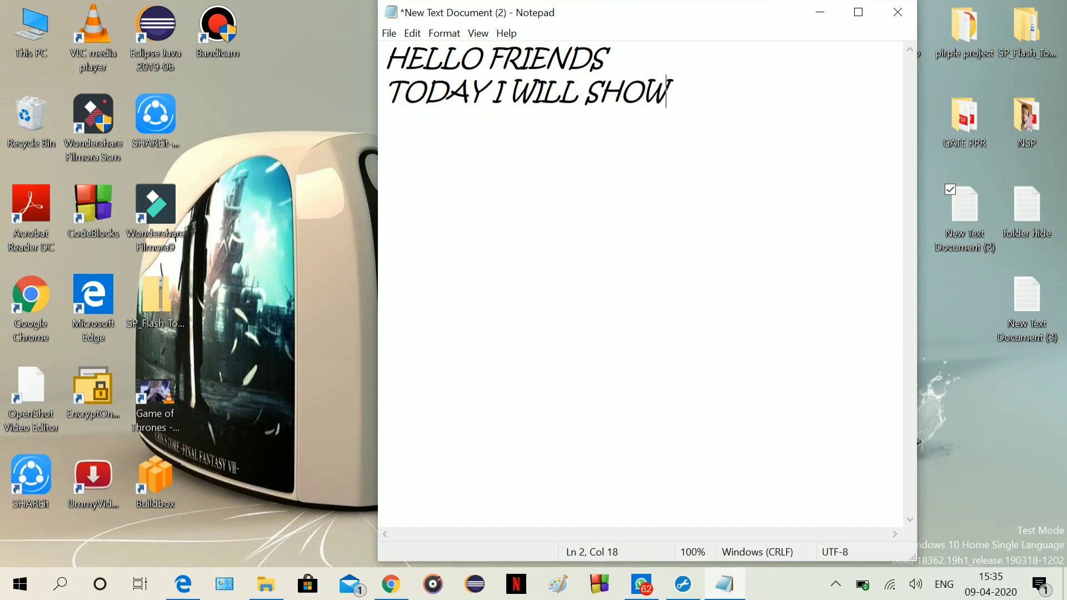
type(" YOU")
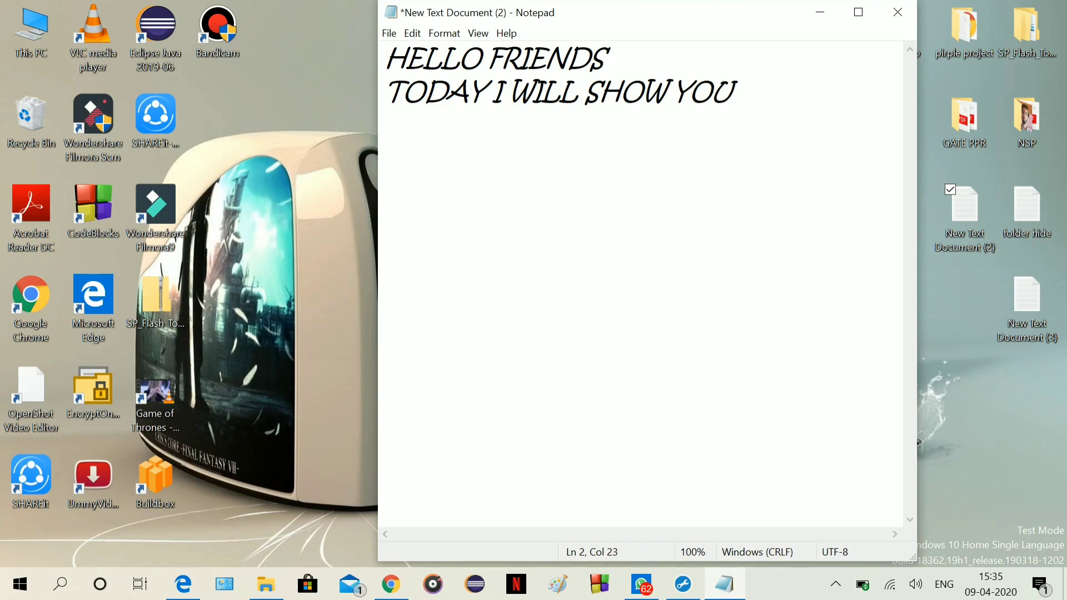
type(" HOW TO ")
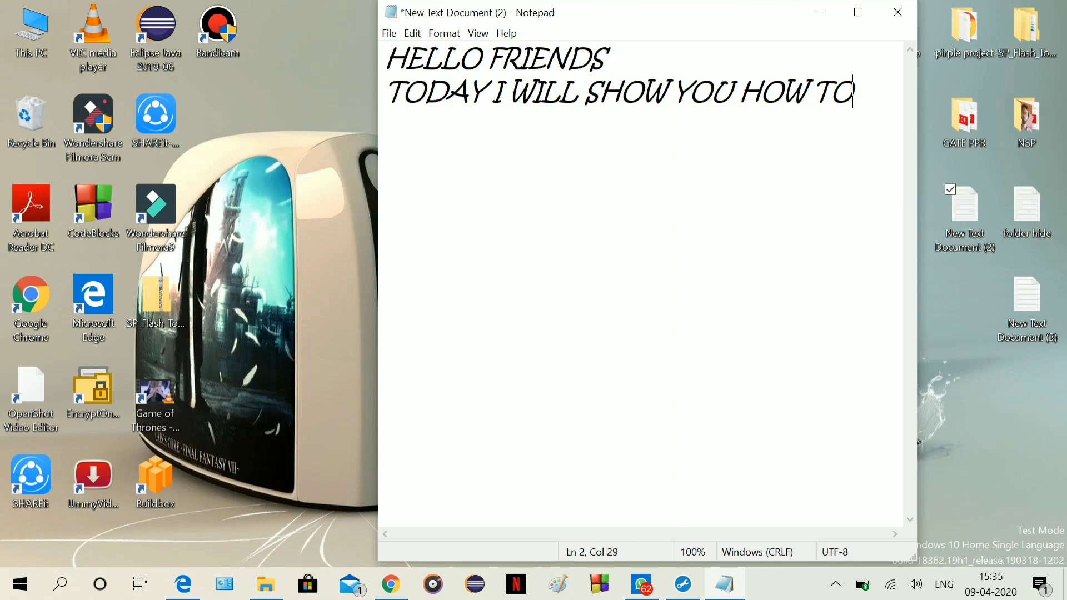
type("HIDE ")
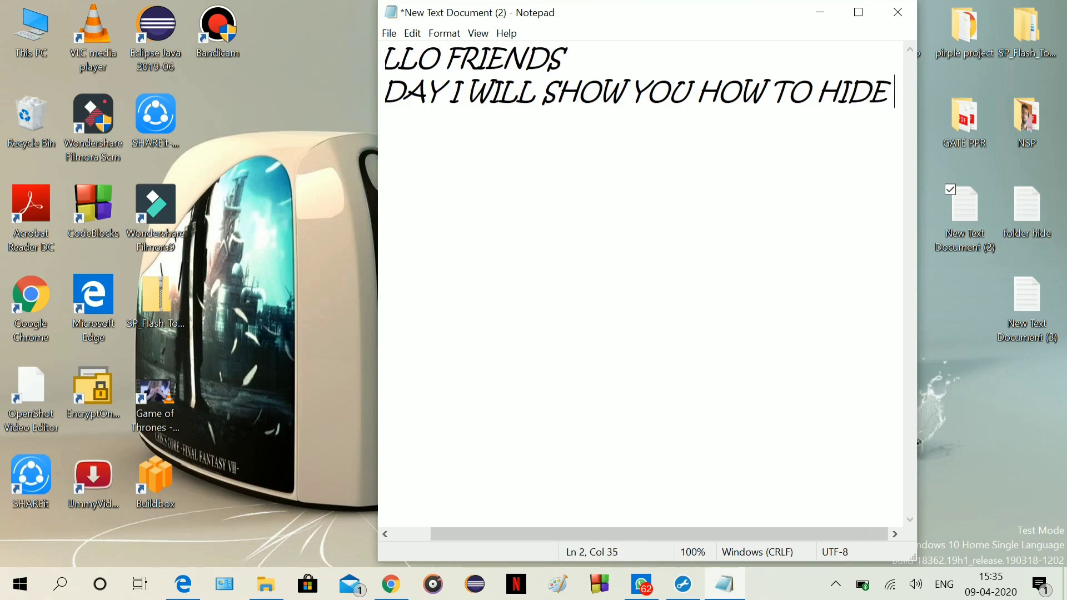
type("FOL")
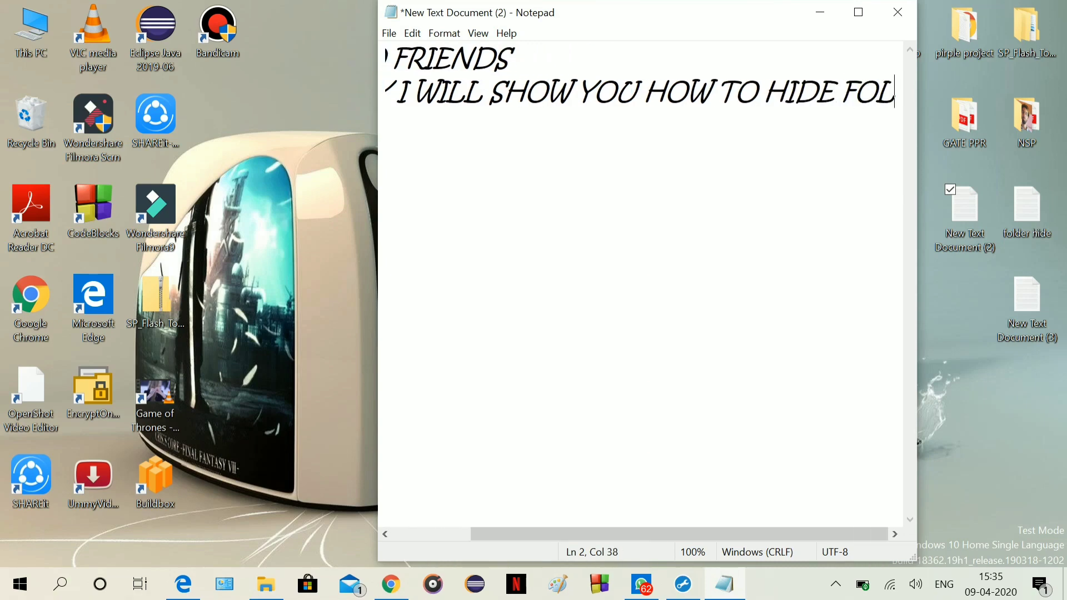
key("BackSpace")
key("BackSpace")
key("BackSpace")
key("Return")
type("FO")
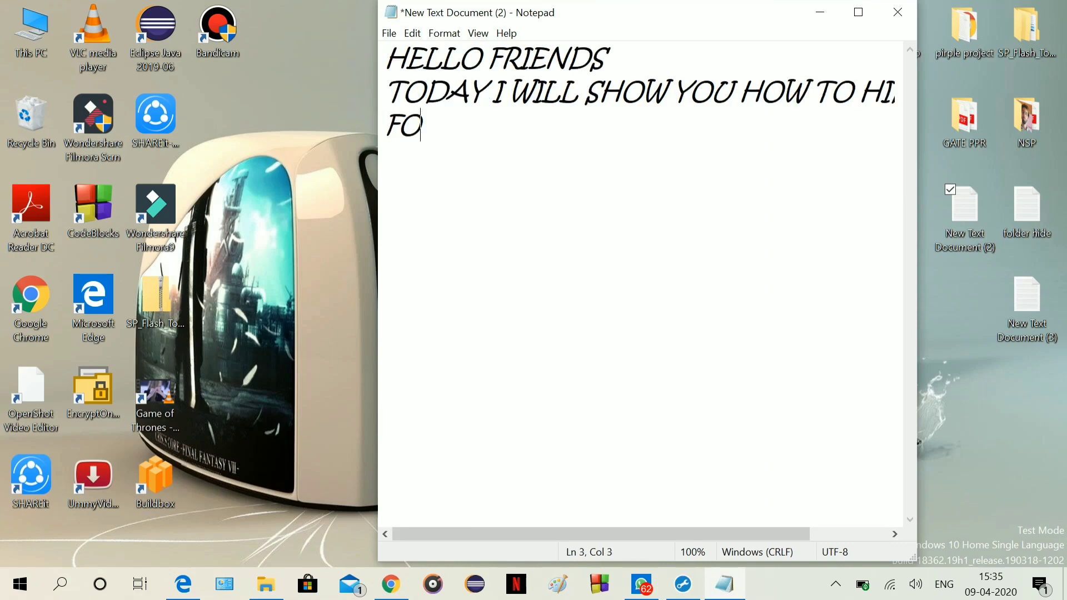
type("LDERS")
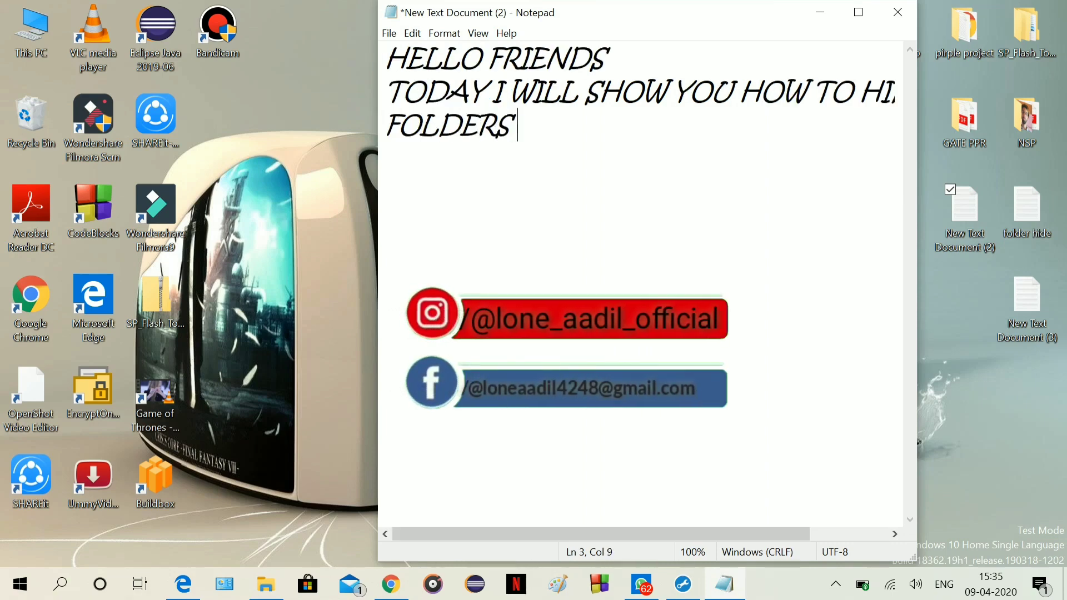
type(" IN C")
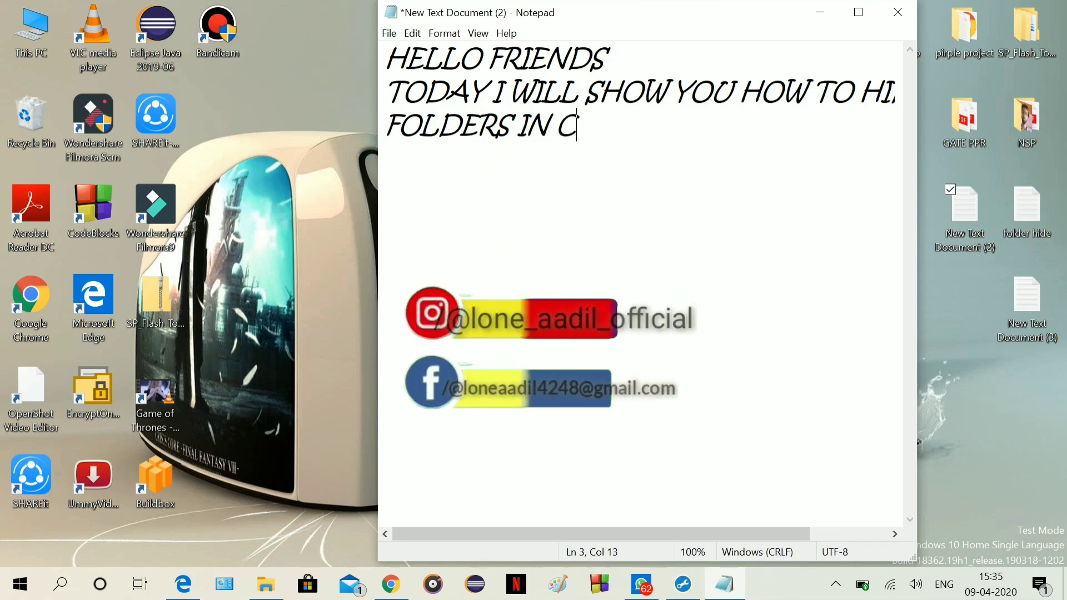
type("OMPUTER ")
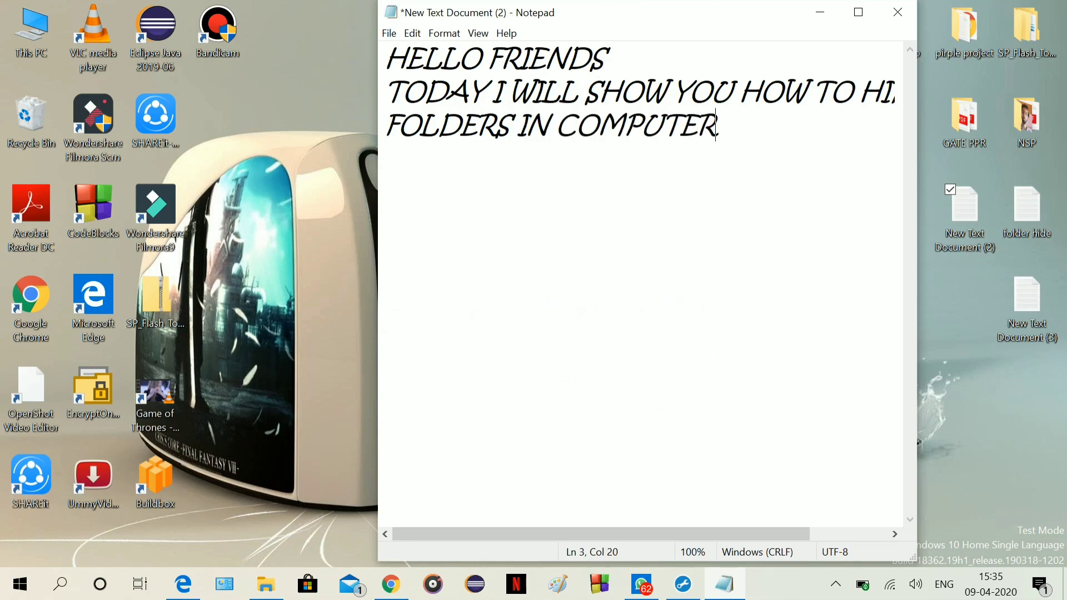
type("WIT")
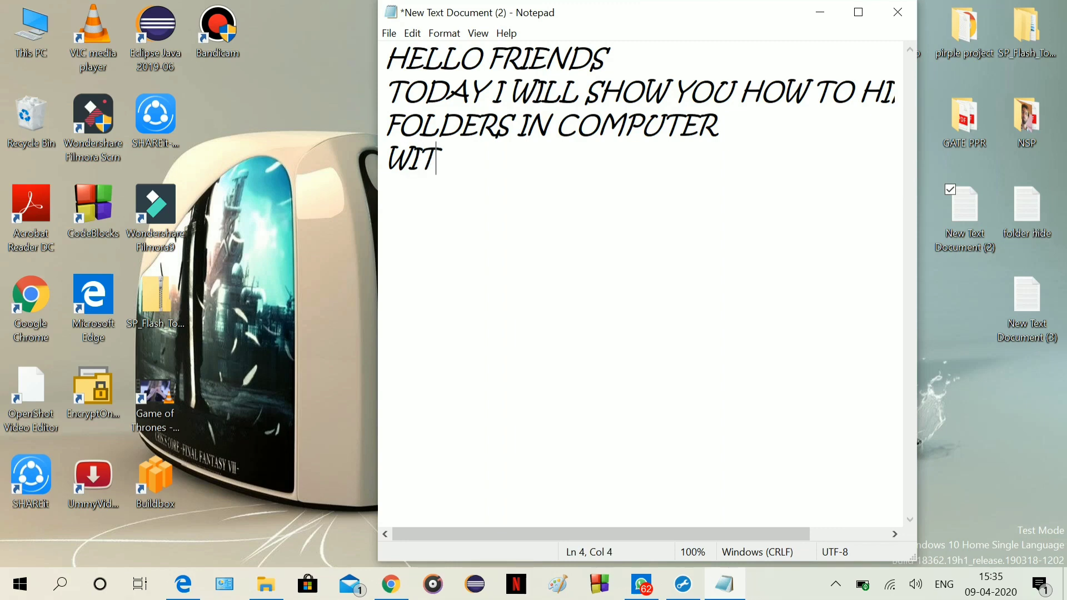
type("H TEXT F")
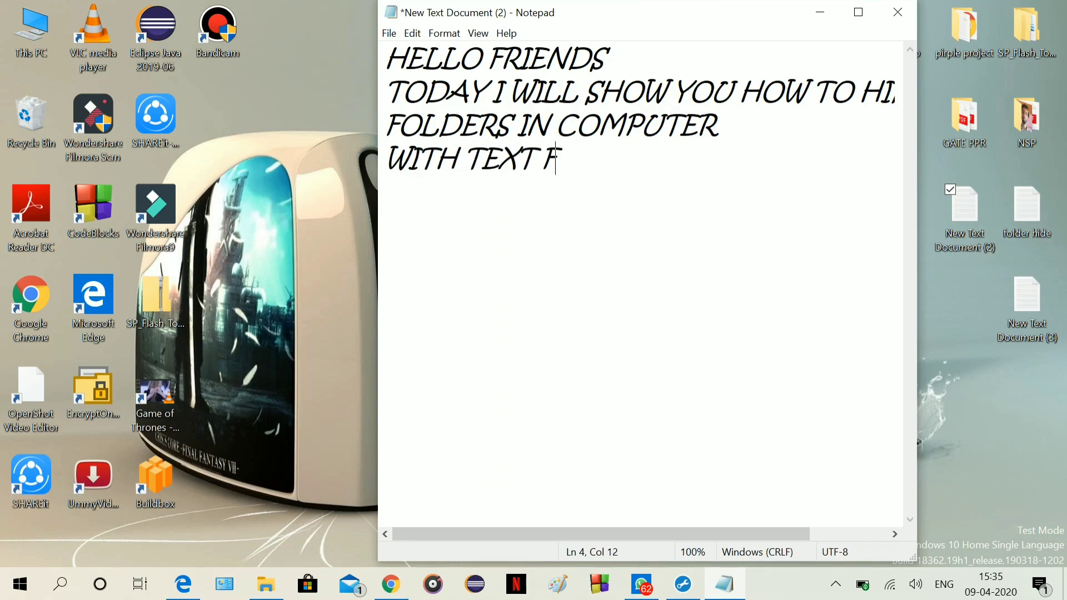
type("ILE")
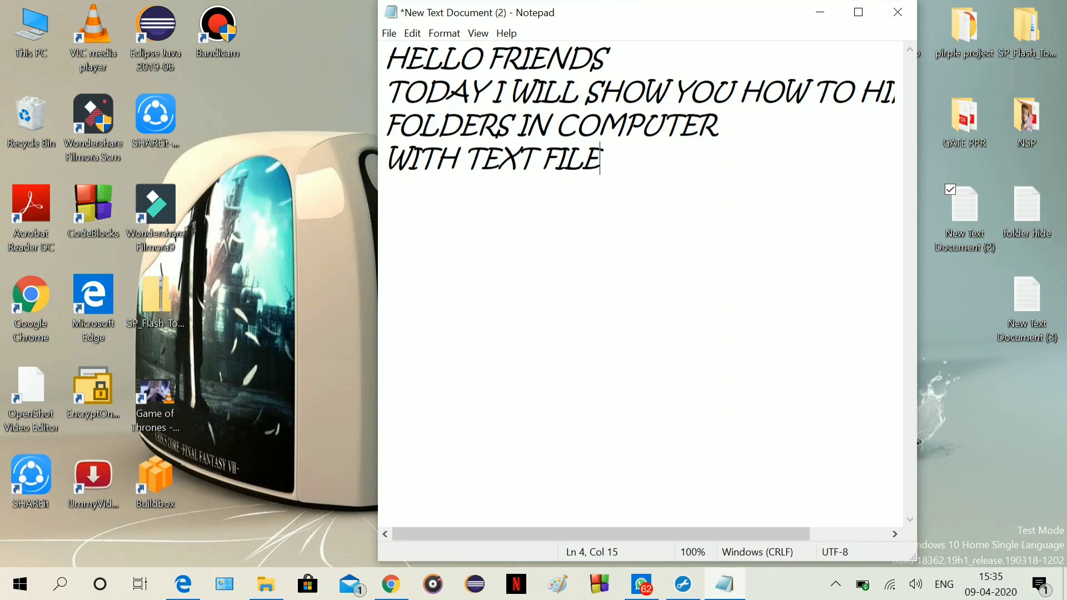
type(" FORMA")
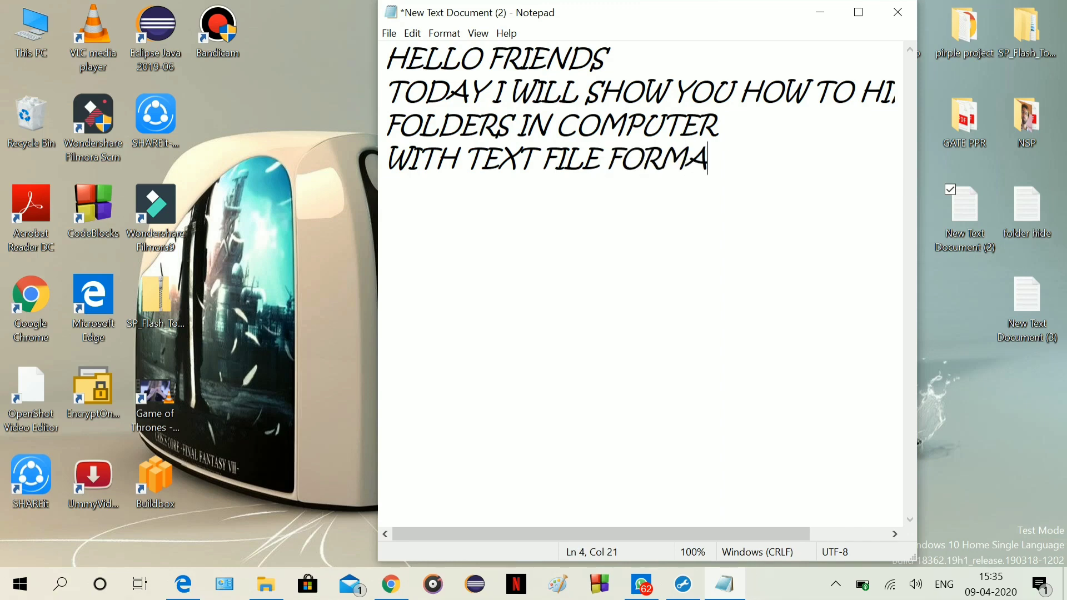
type("T ")
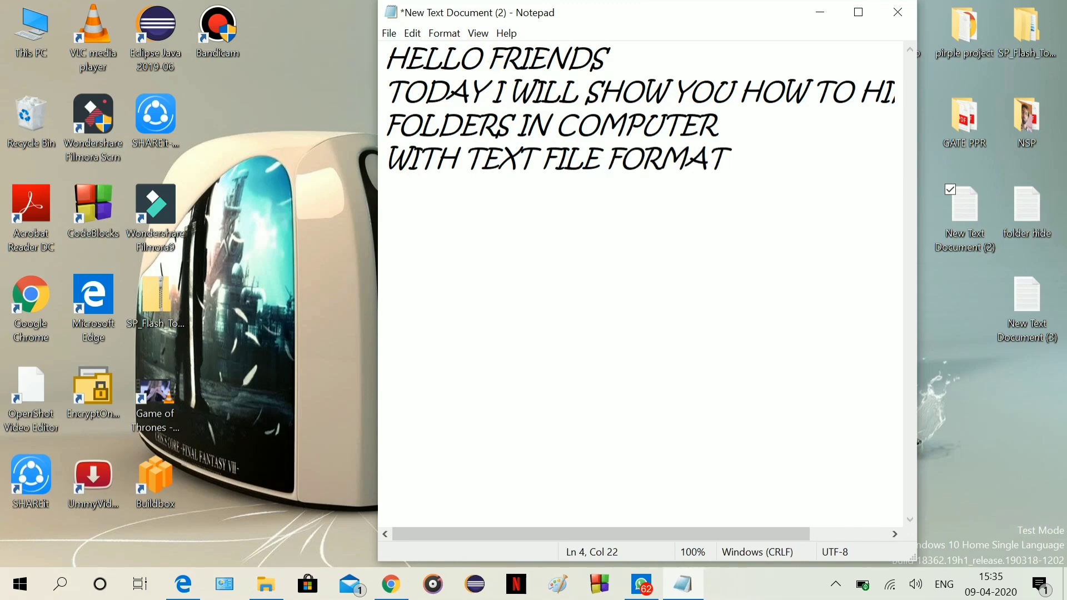
type("SO LETS GET ")
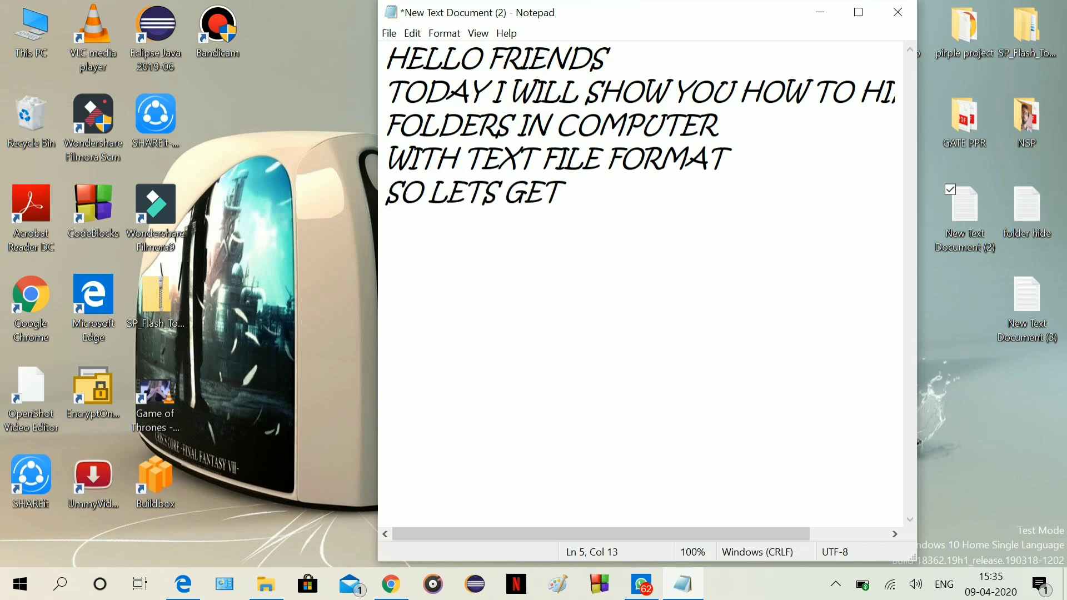
type("STARTED")
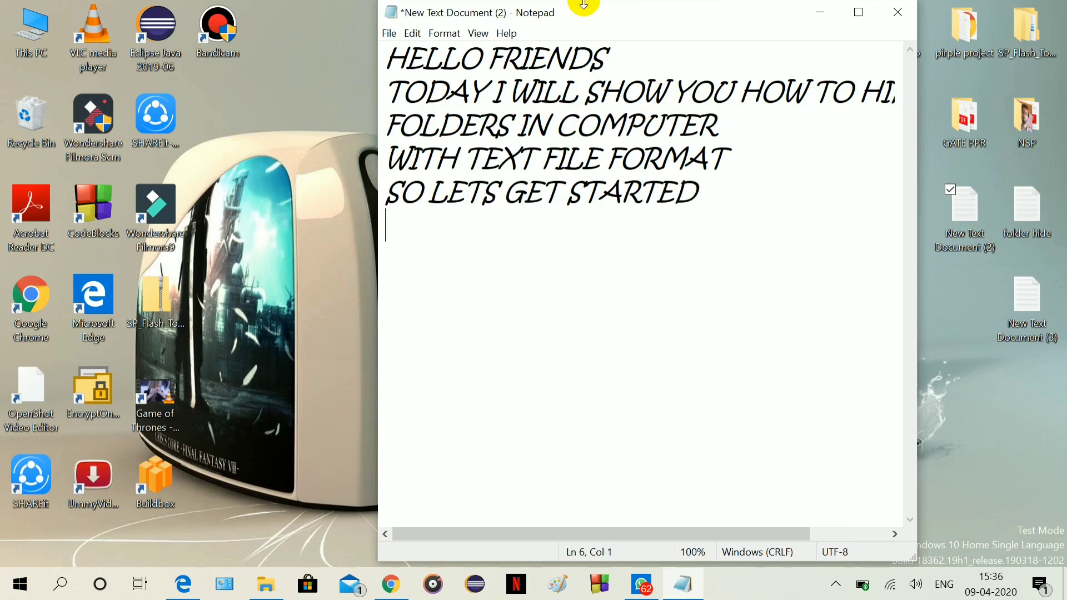
Minimize Notepad, refresh the desktop and select the This PC icon.
left_click(819, 12)
right_click(657, 96)
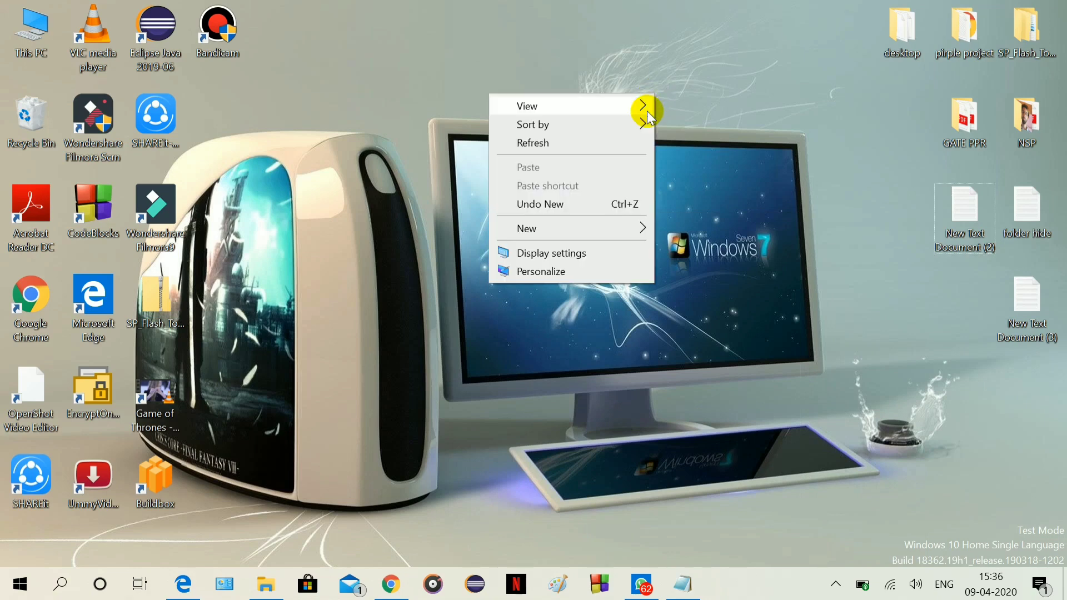
left_click(622, 140)
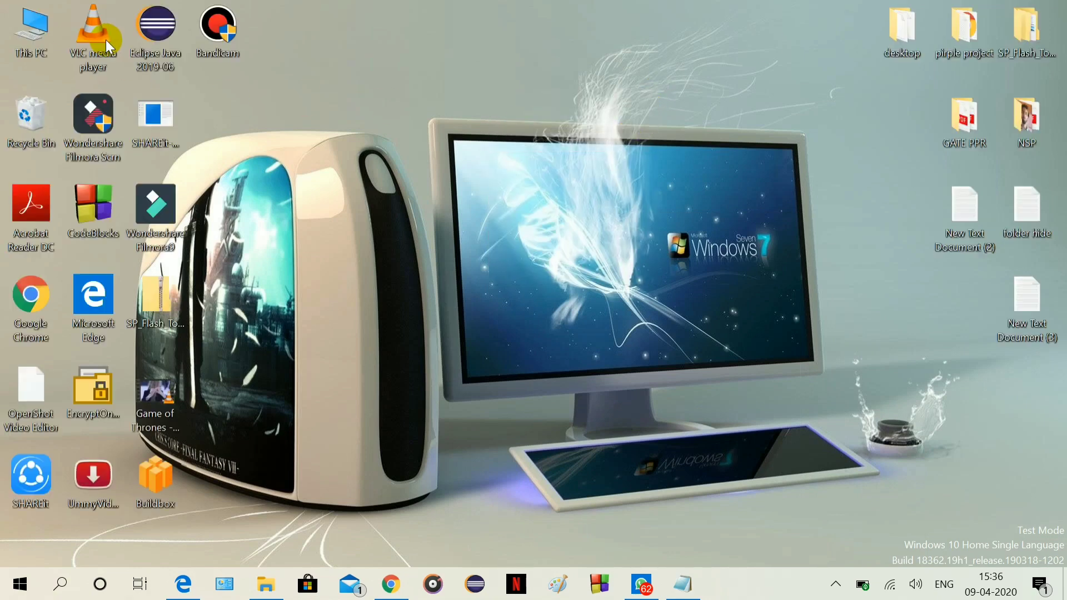
left_click(26, 36)
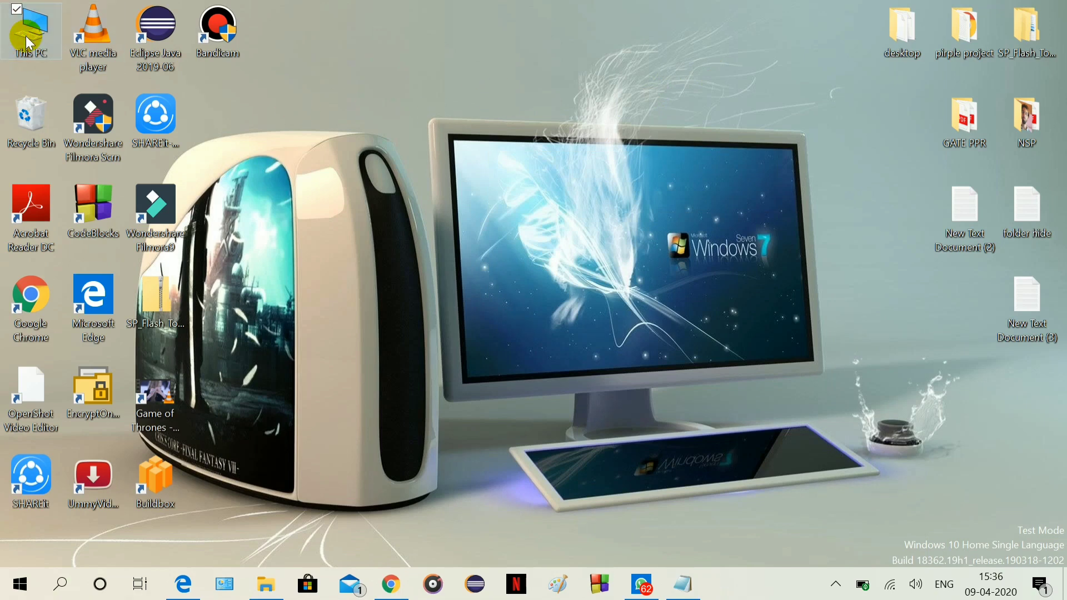
Open This PC maximized and browse to E:\IMAGES\Wallpapers.
double_click(26, 36)
double_click(575, 75)
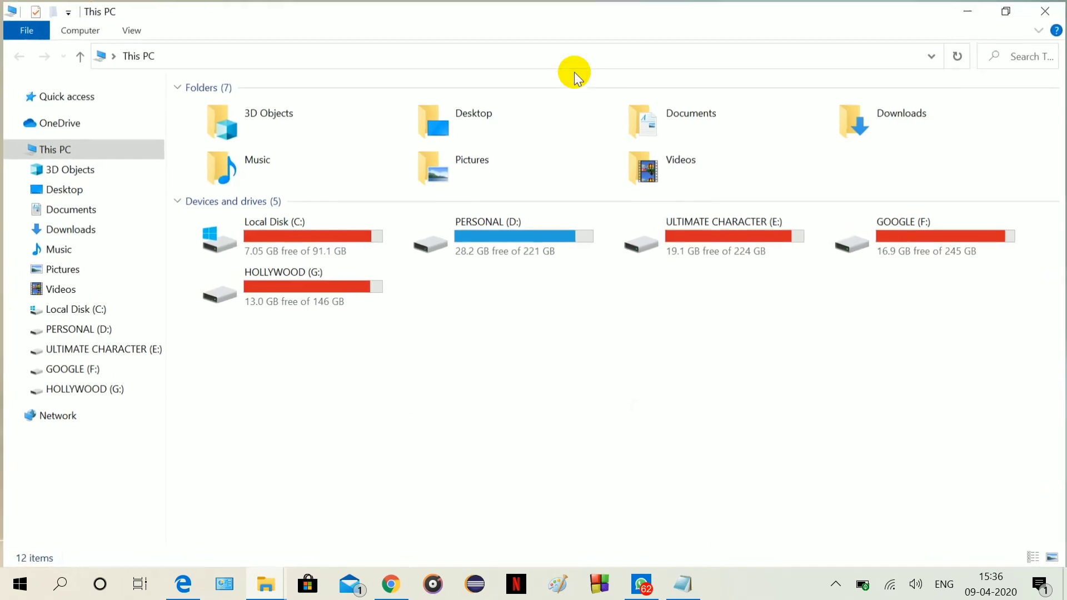
left_click(679, 233)
double_click(679, 232)
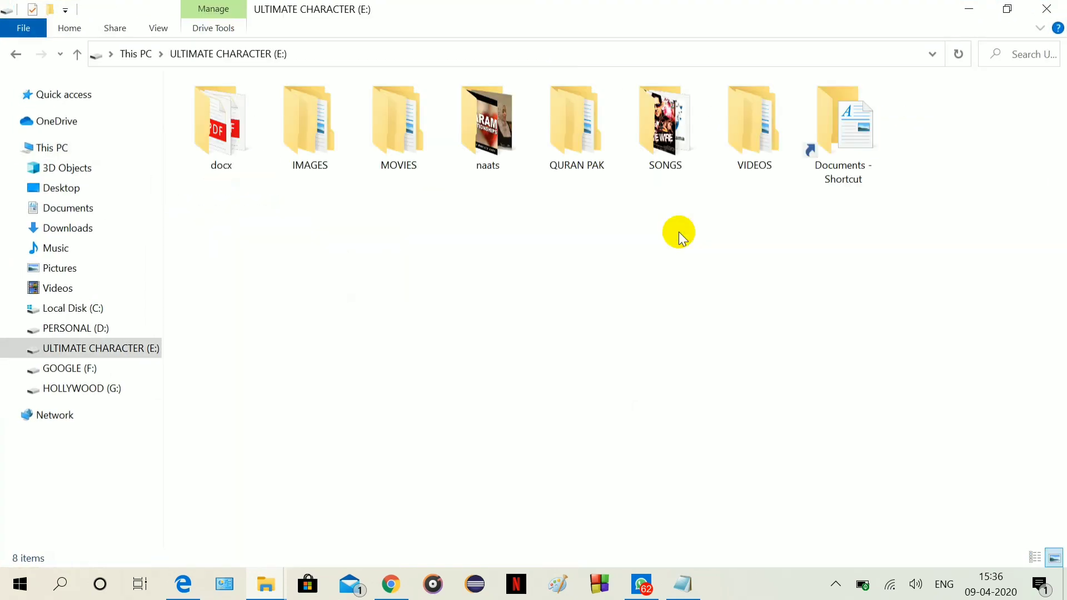
double_click(338, 160)
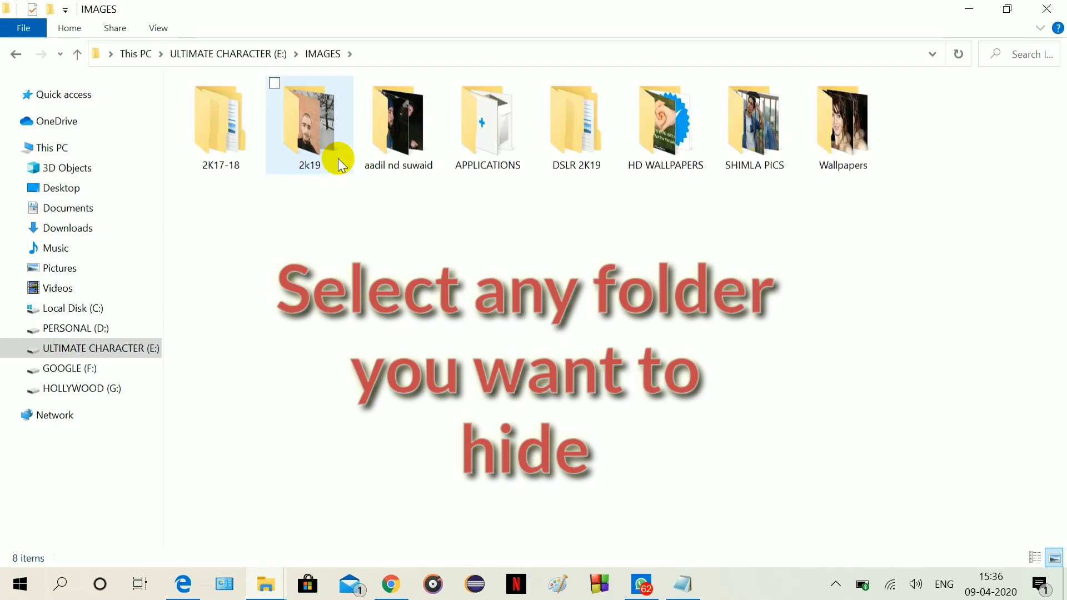
left_click(830, 153)
double_click(831, 152)
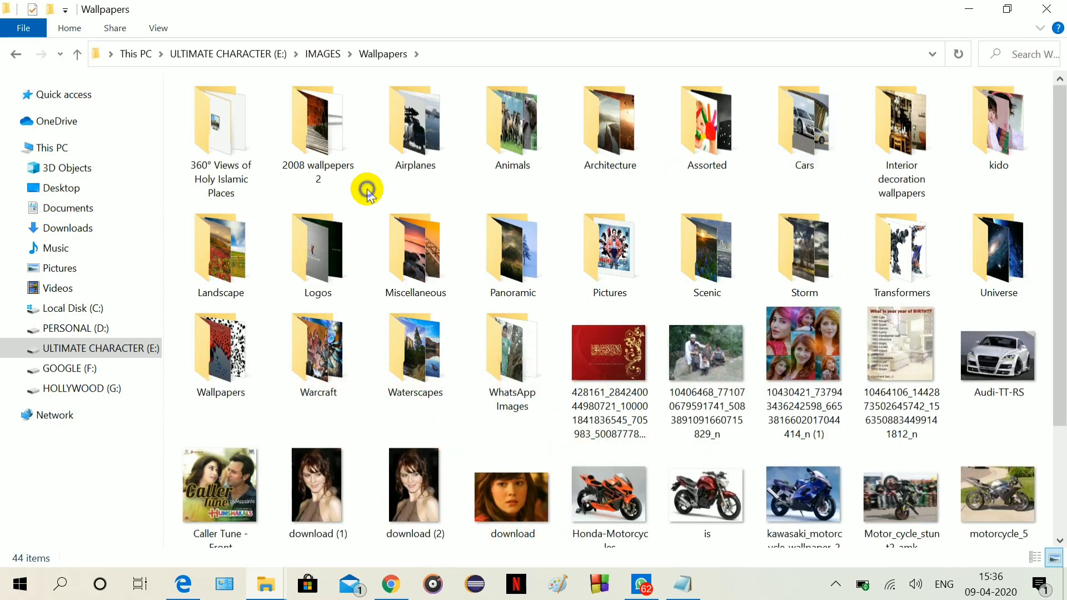
Create a new text file in Wallpapers, keeping the name 'New Text Document'.
right_click(367, 190)
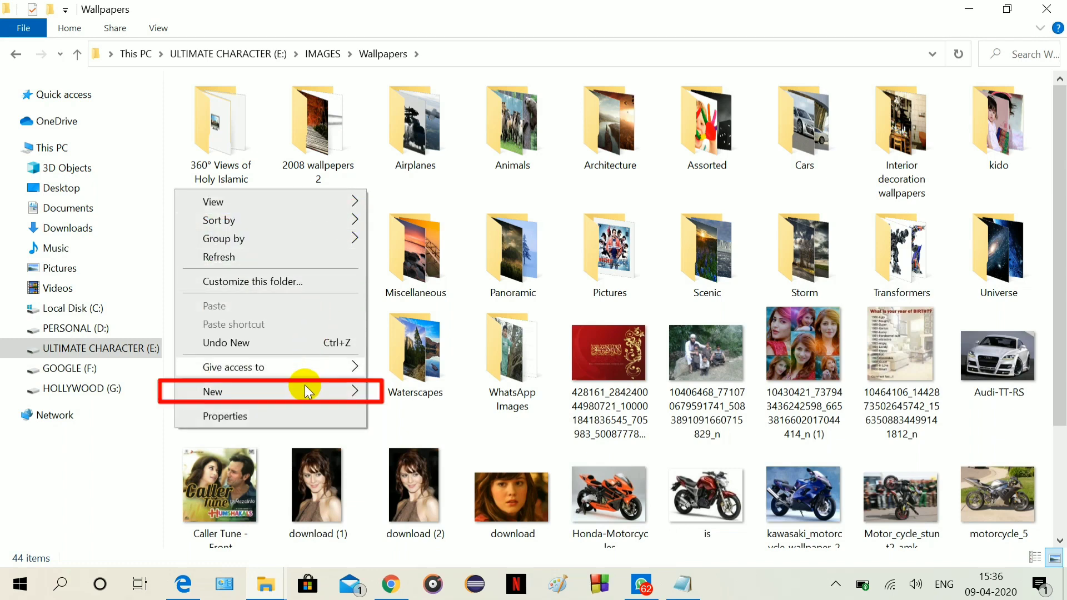
mouse_move(304, 391)
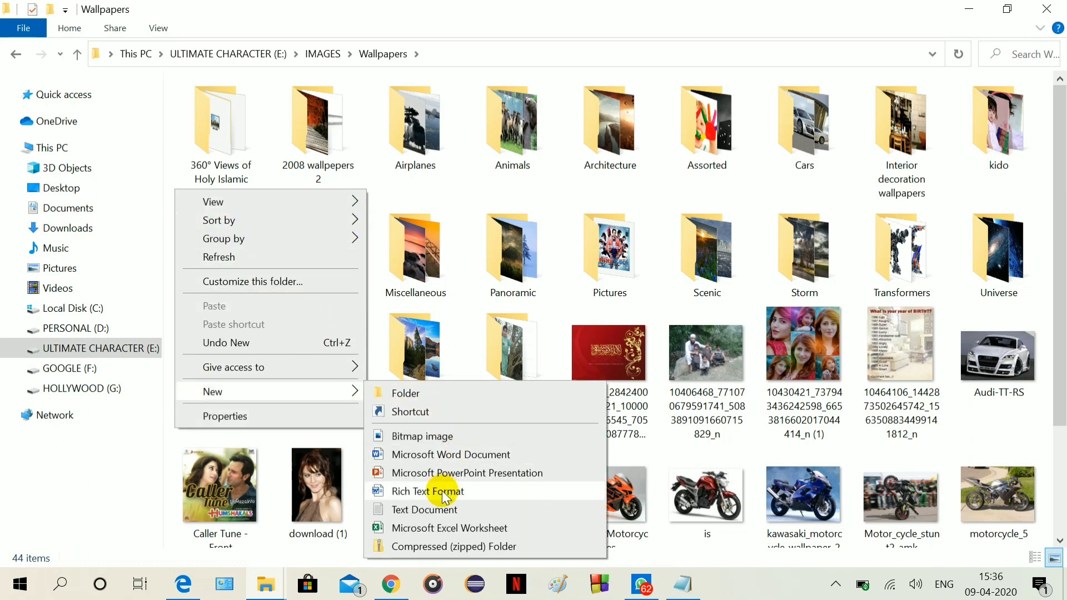
left_click(439, 510)
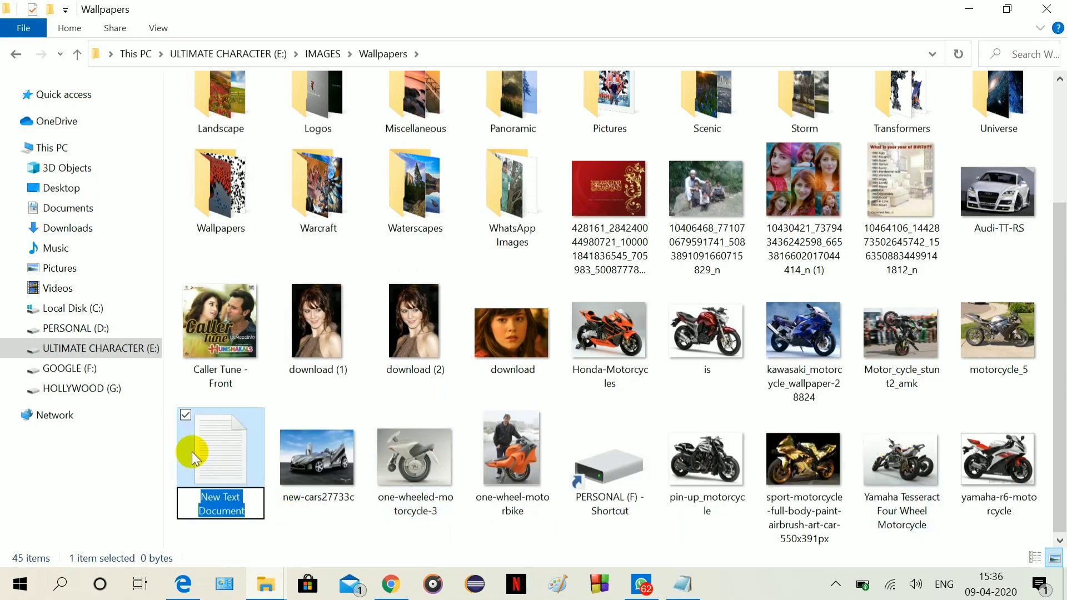
left_click(201, 453)
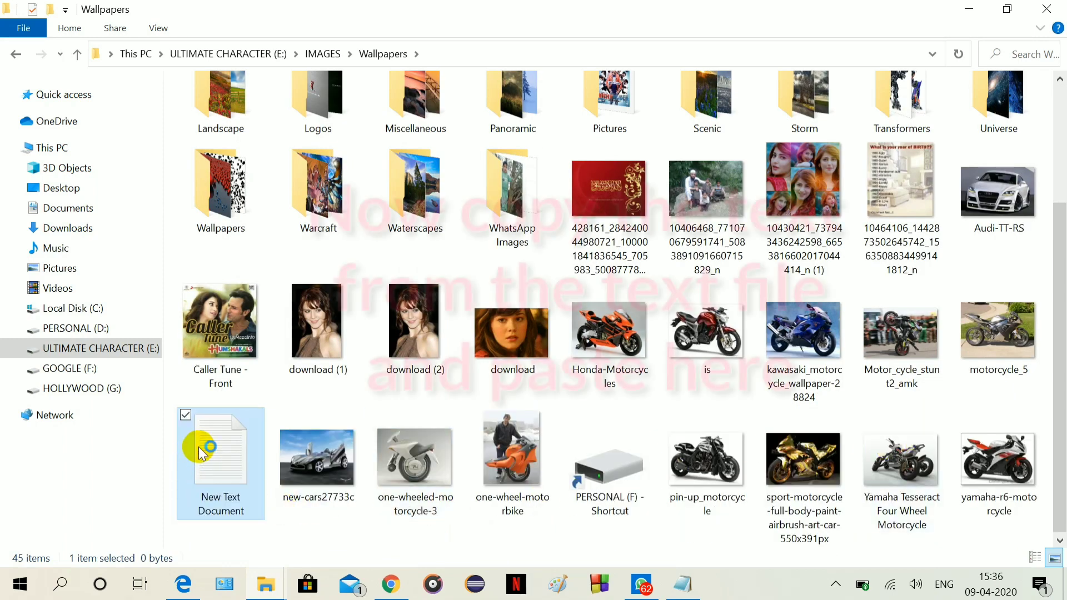
Open New Text Document in a restored-size Notepad window.
double_click(201, 453)
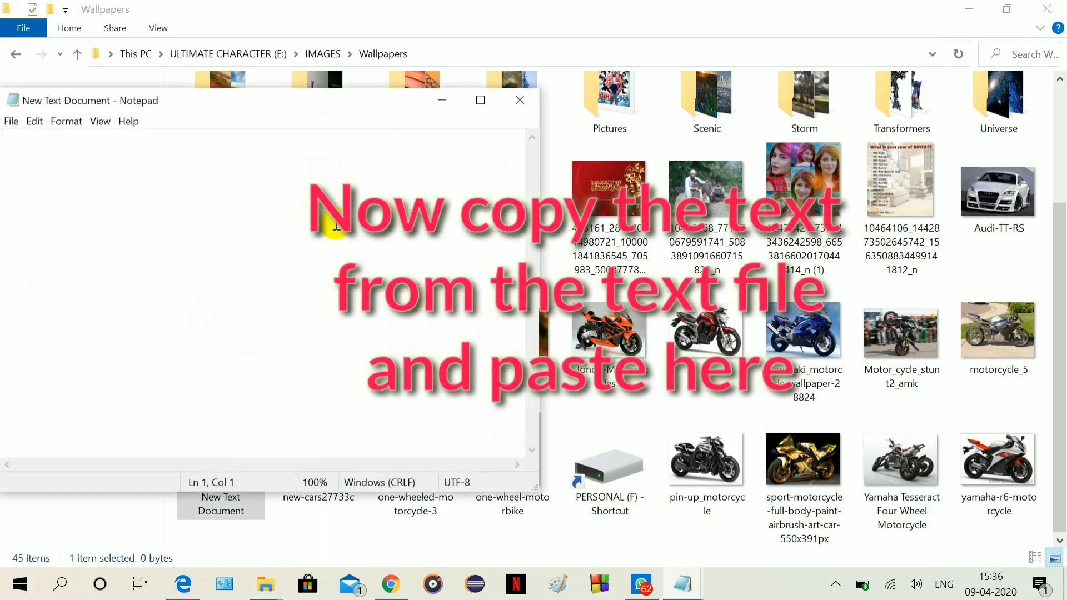
double_click(305, 100)
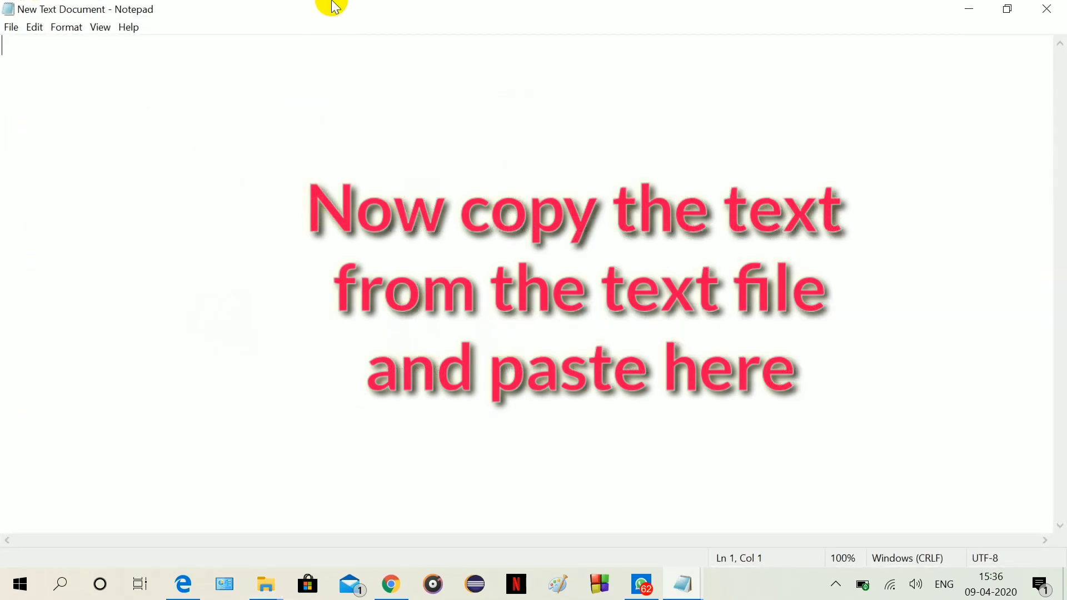
double_click(331, 5)
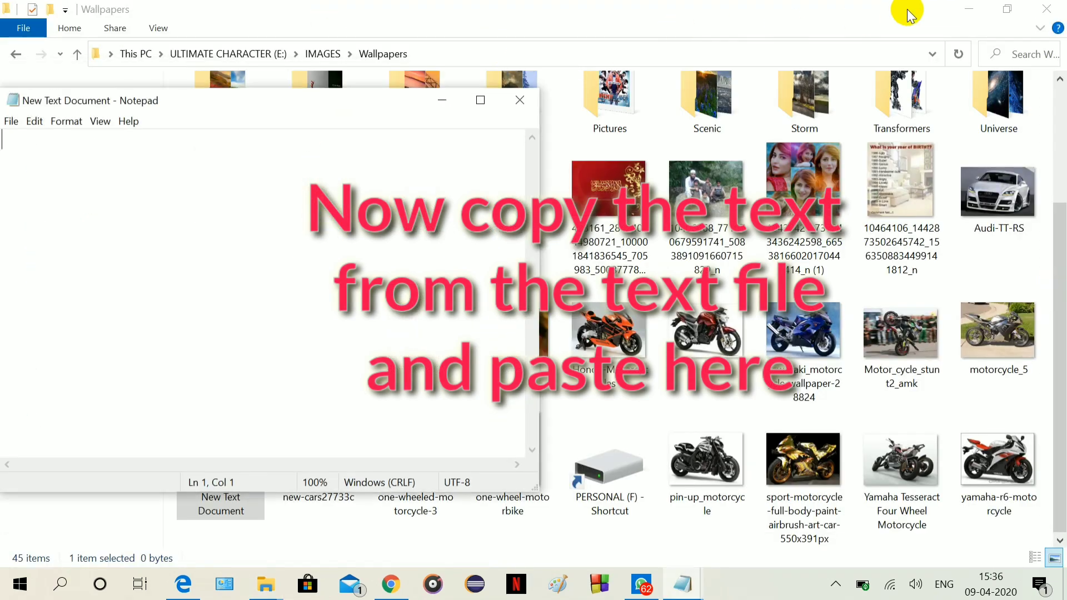
Open the desktop's 'folder hide' file and select its whole locker script.
left_click(967, 10)
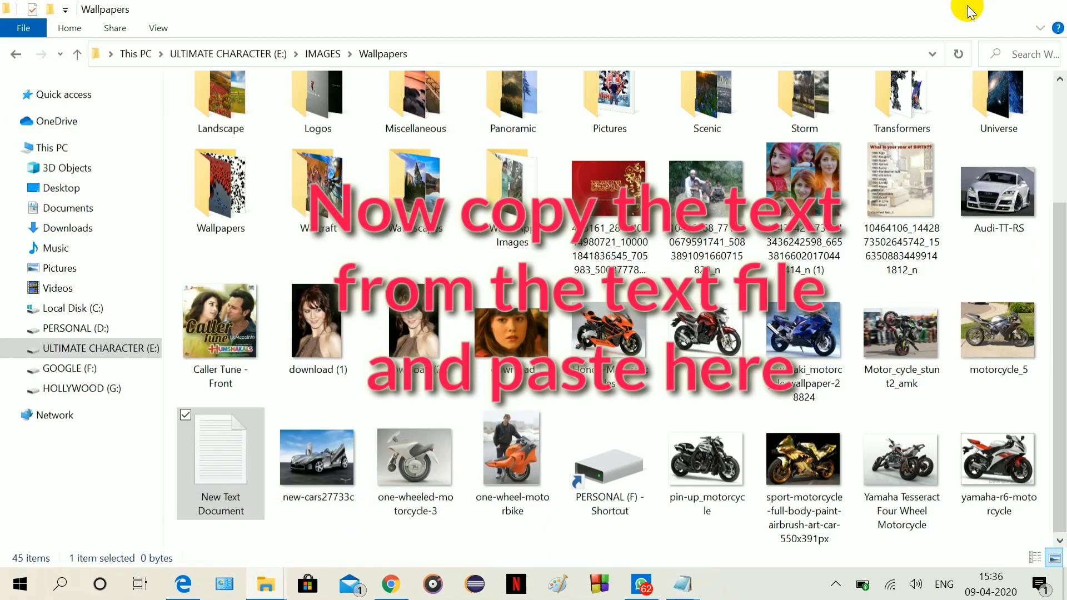
left_click(967, 10)
double_click(1037, 210)
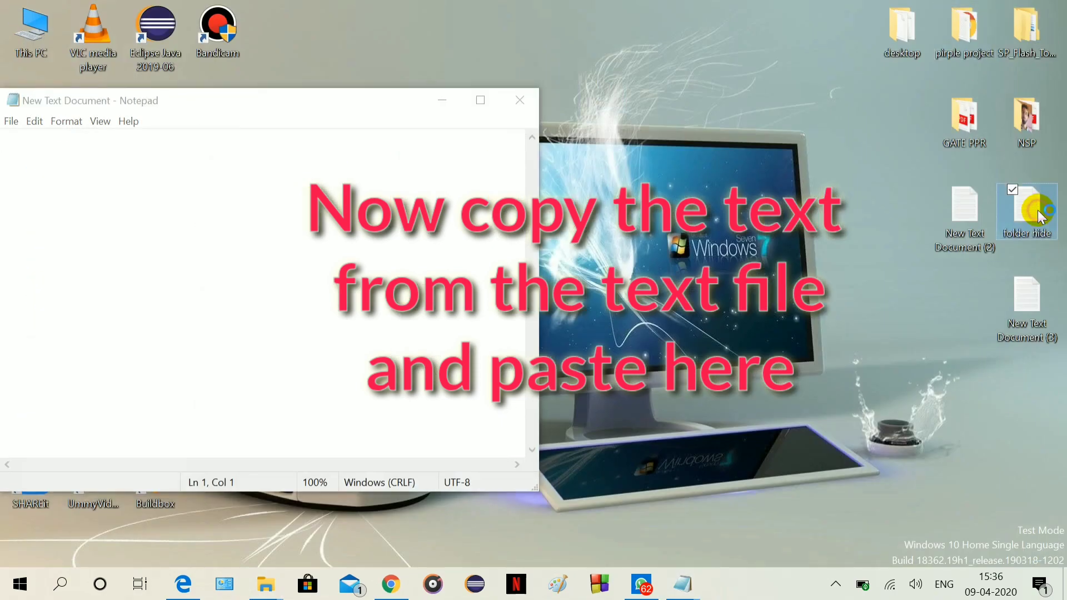
left_click(439, 307)
key("ctrl+a")
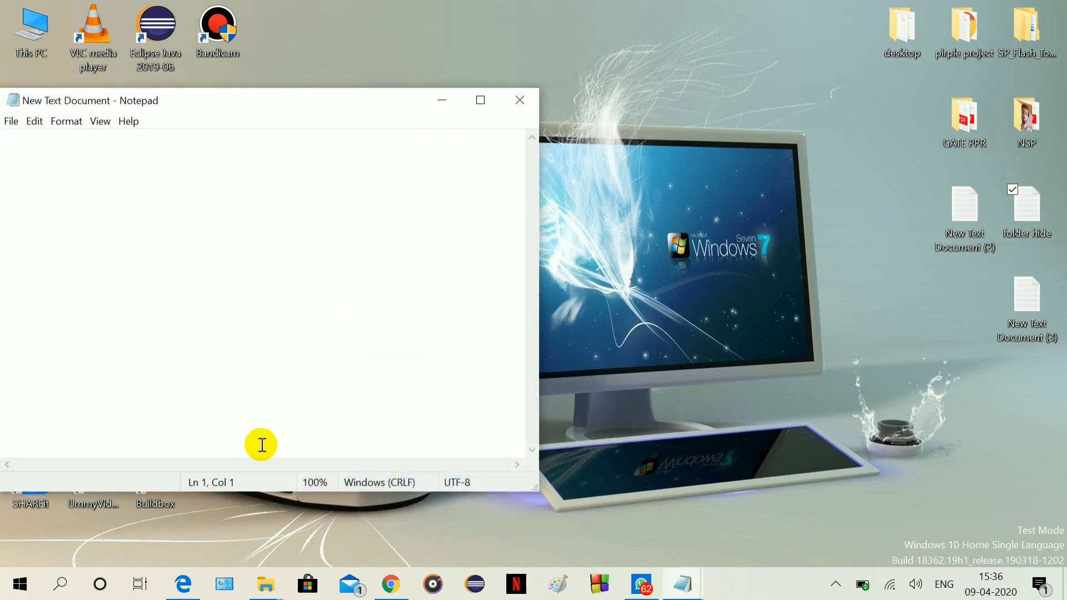
Paste the locker script into New Text Document from the Wallpapers window.
left_click(268, 584)
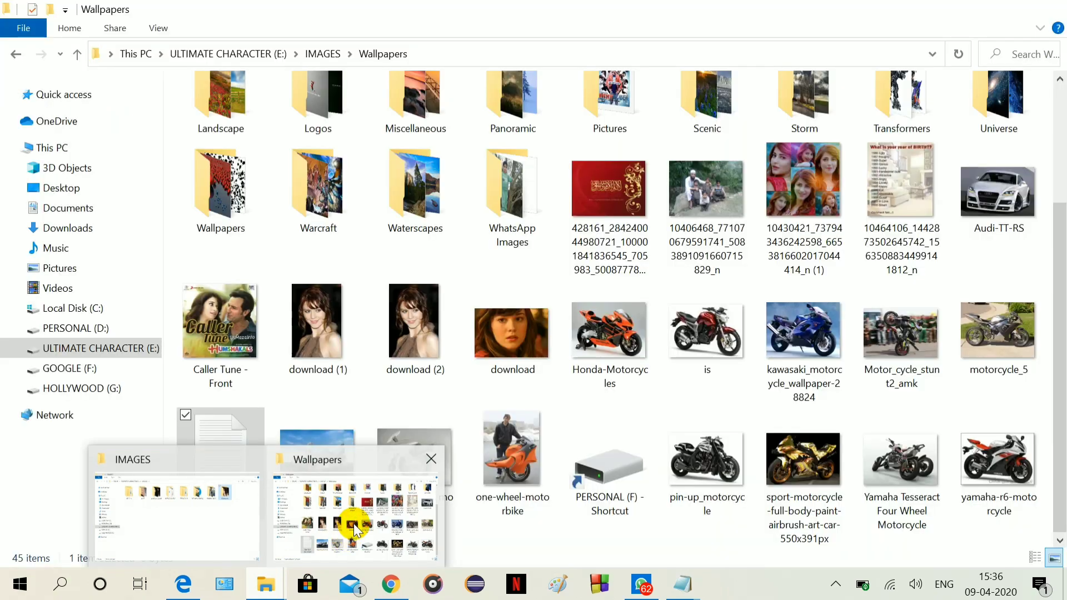
left_click(354, 523)
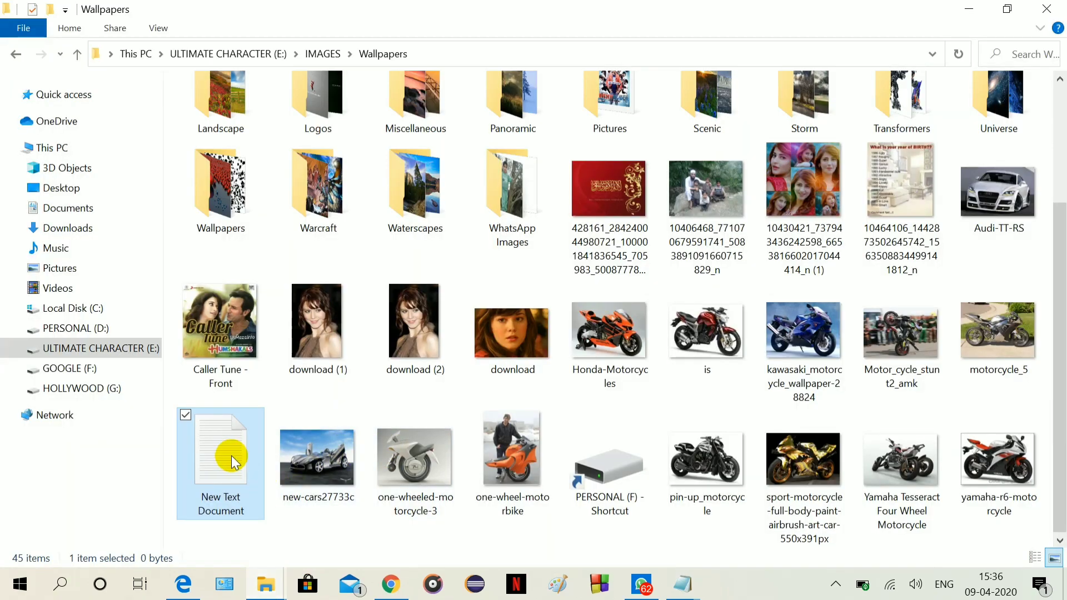
double_click(231, 455)
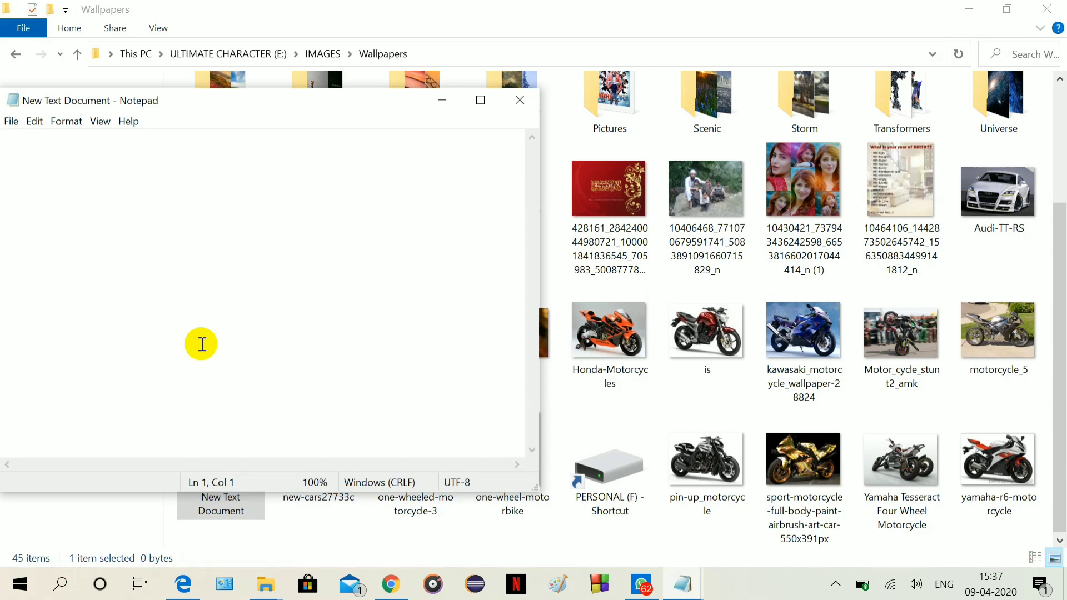
key("ctrl+v")
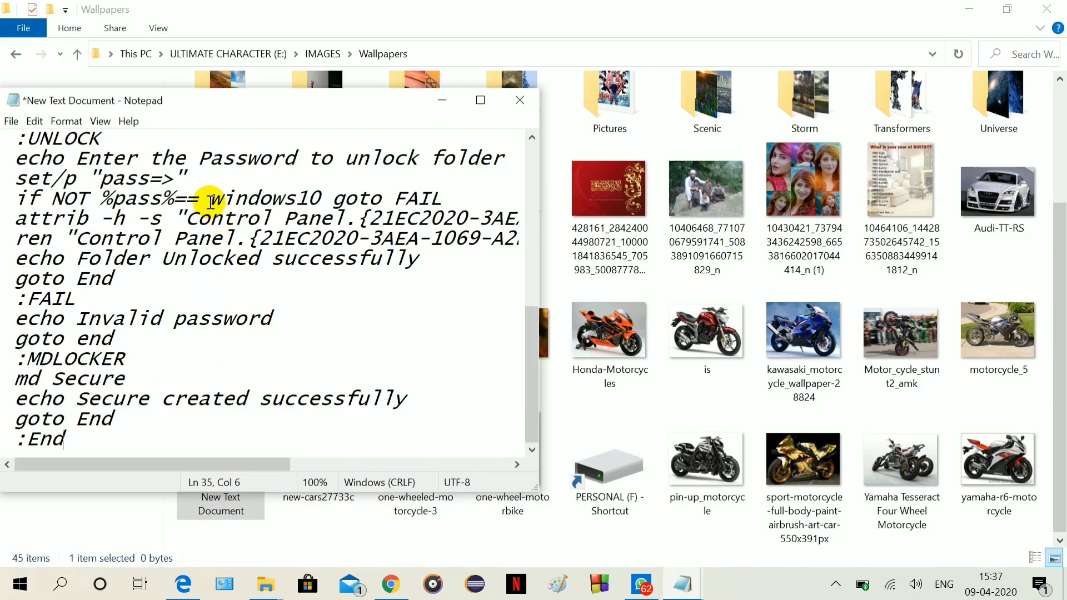
Replace the password after 'if NOT %pass%==' with your chosen unlock password.
double_click(287, 100)
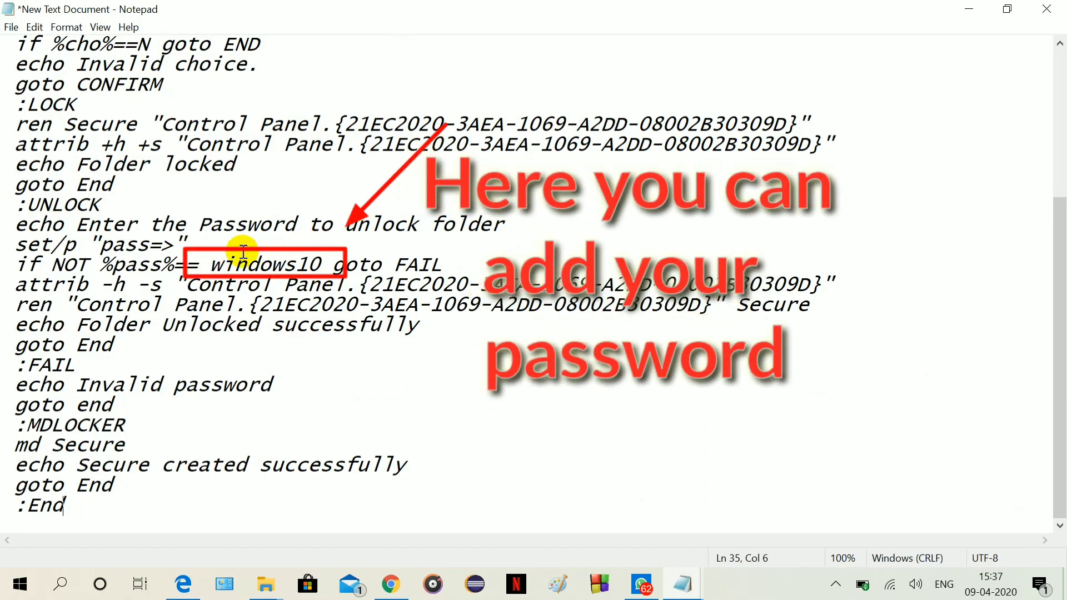
left_click(324, 266)
key("BackSpace")
key("BackSpace")
key("BackSpace")
key("BackSpace")
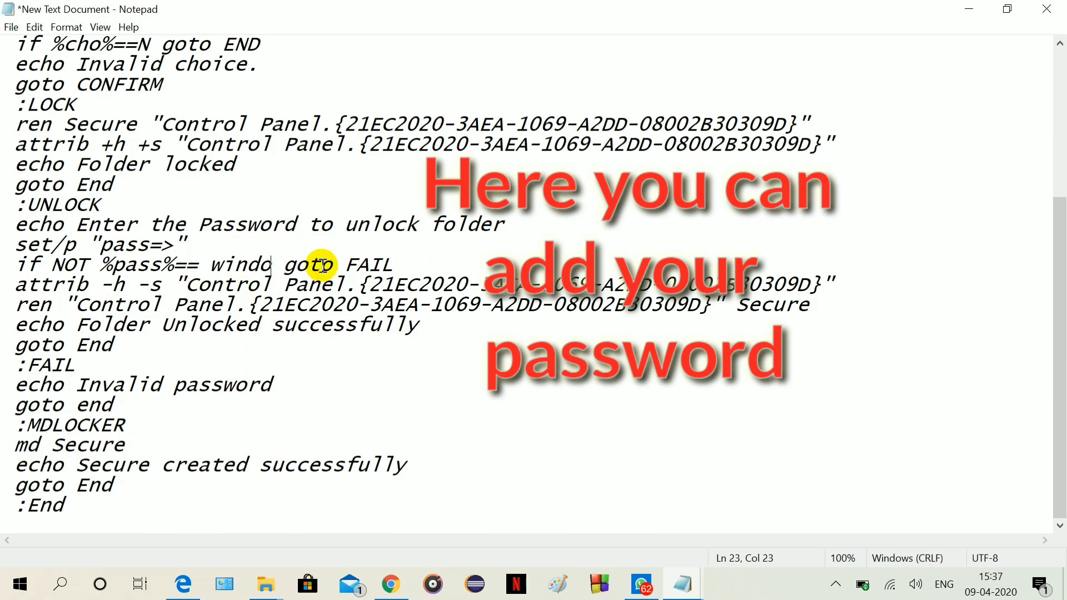
key("BackSpace")
key("BackSpace")
key("BackSpace")
key("BackSpace")
key("BackSpace")
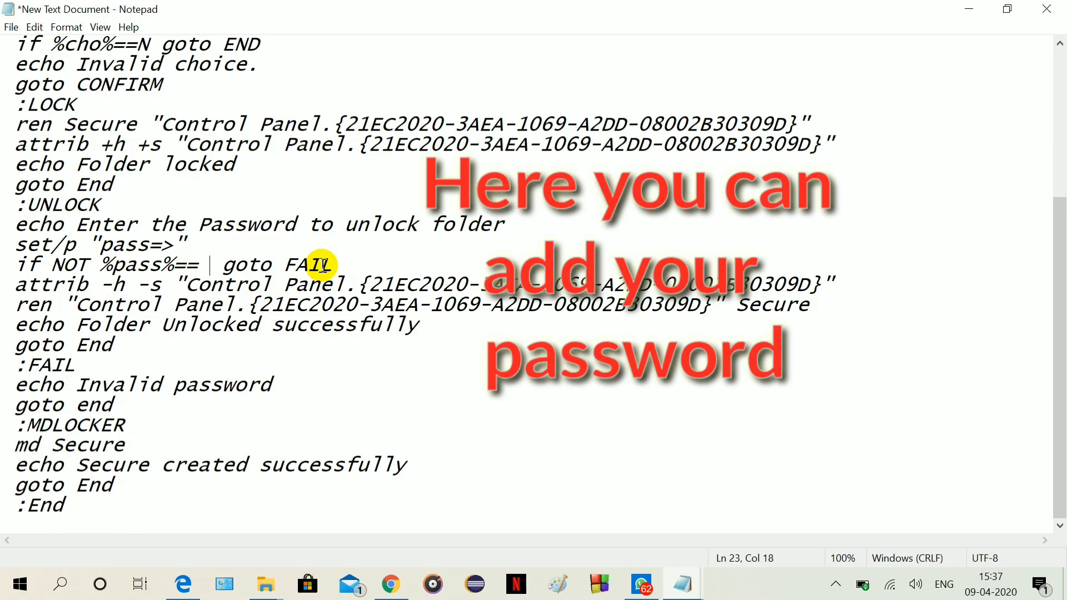
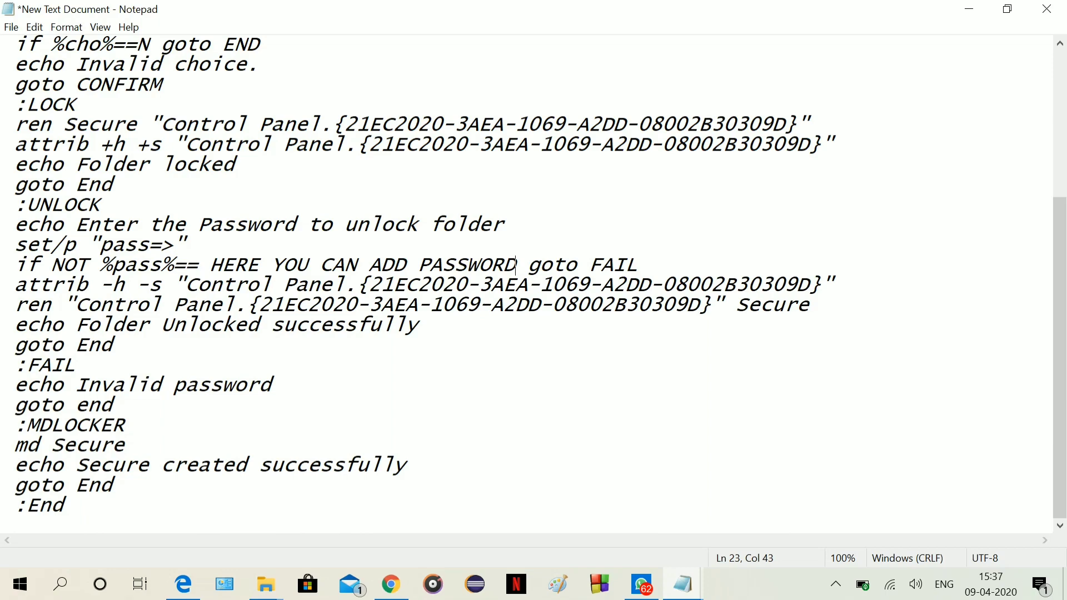
key("BackSpace")
key("BackSpace")
key("BackSpace")
key("BackSpace")
key("BackSpace")
key("BackSpace")
key("BackSpace")
key("BackSpace")
key("BackSpace")
key("BackSpace")
key("BackSpace")
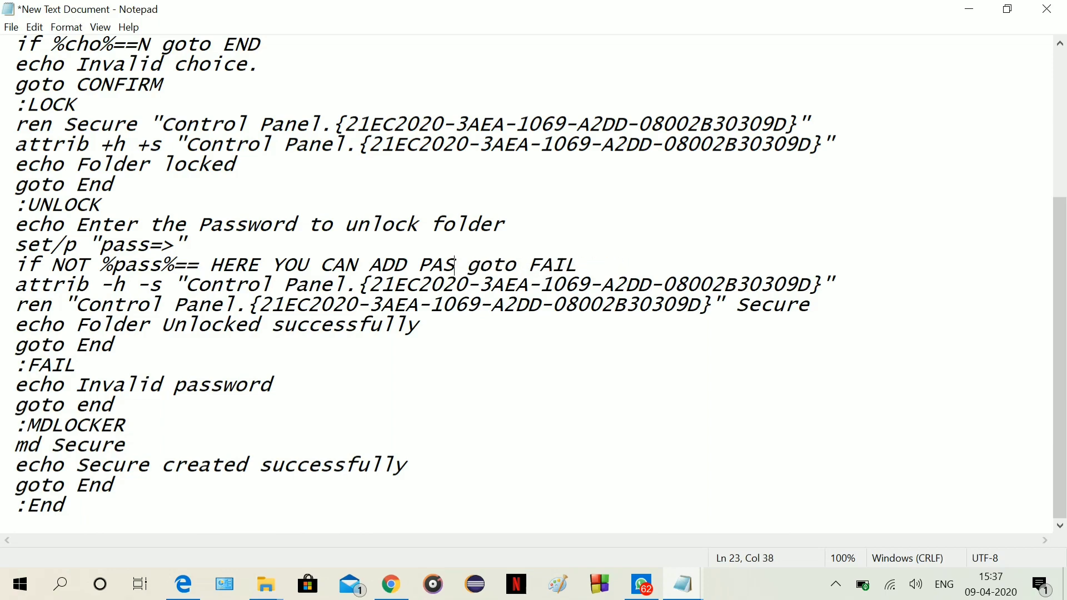
key("BackSpace")
key("BackSpace")
key("BackSpace")
key("BackSpace")
key("BackSpace")
key("BackSpace")
key("BackSpace")
key("BackSpace")
key("BackSpace")
key("BackSpace")
key("BackSpace")
key("BackSpace")
key("BackSpace")
key("BackSpace")
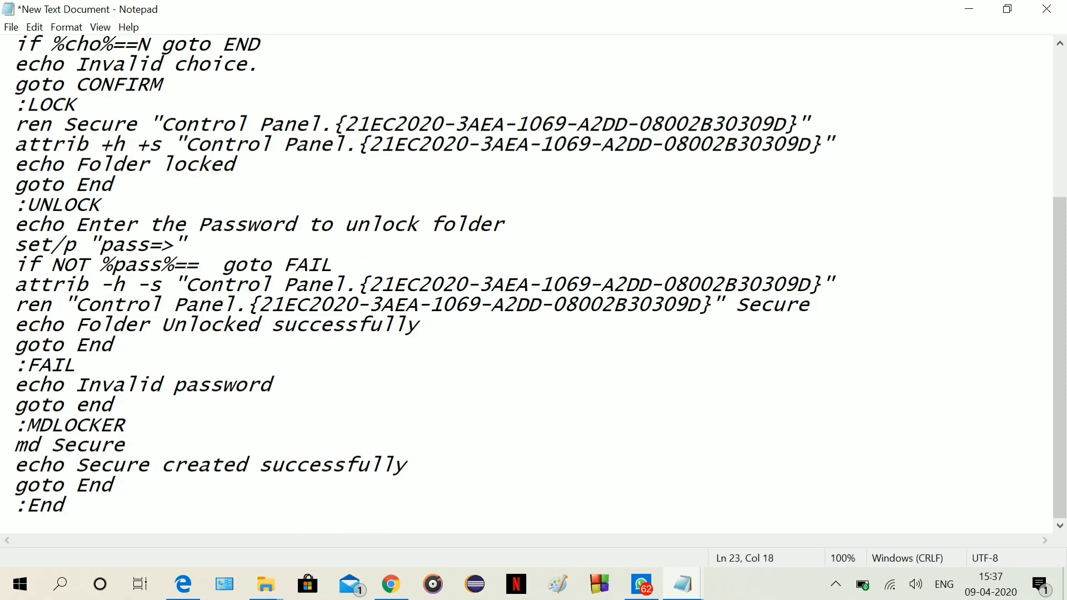
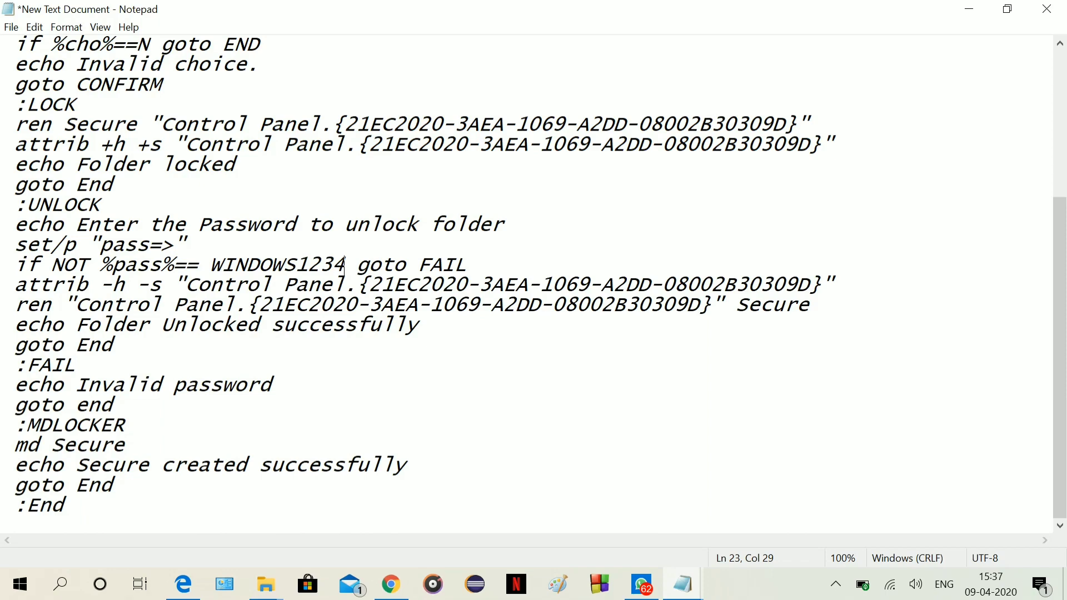
Save the script with Save As as 'New Text Document.bat' in Wallpapers.
left_click(11, 27)
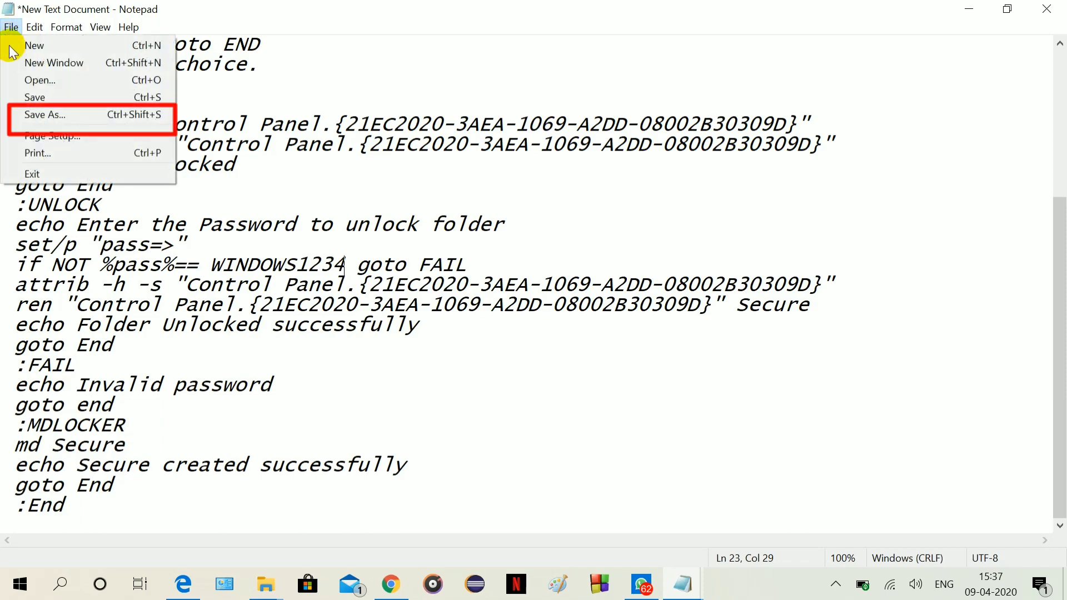
left_click(34, 115)
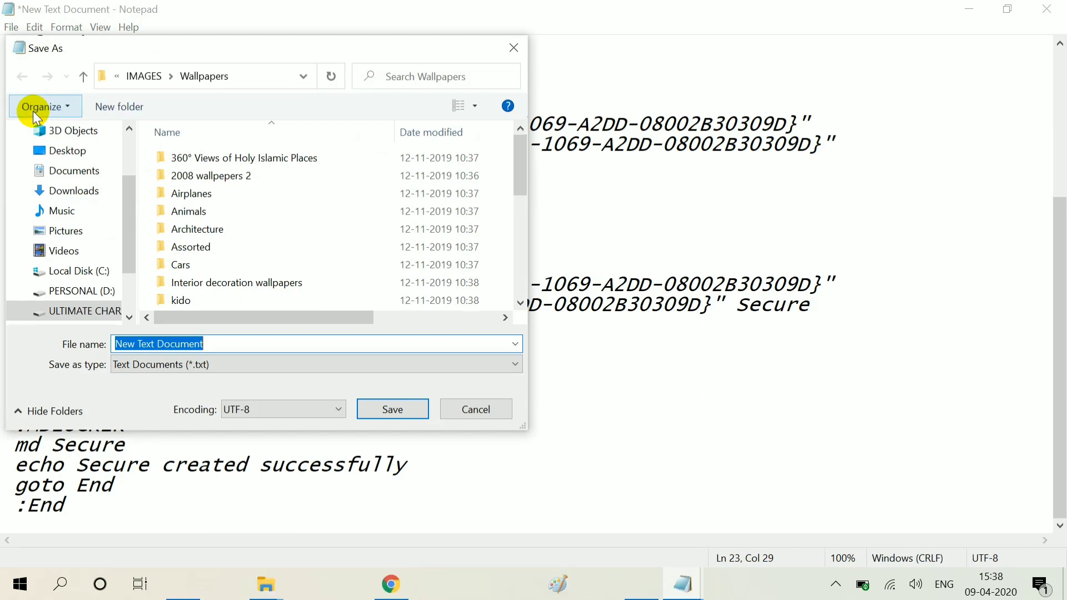
left_click(217, 343)
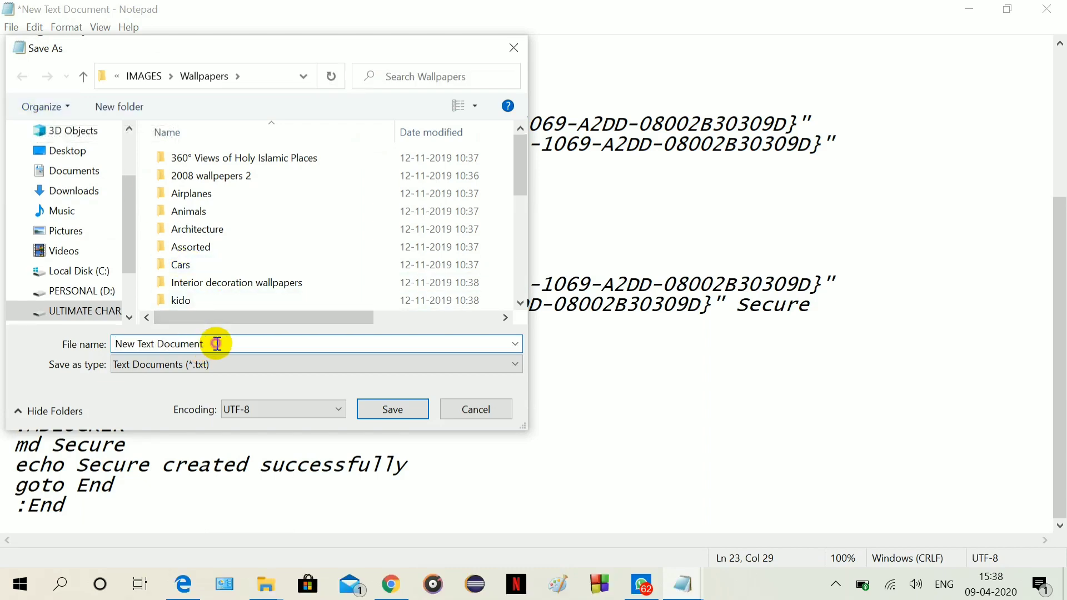
type(".BA")
key("BackSpace")
key("BackSpace")
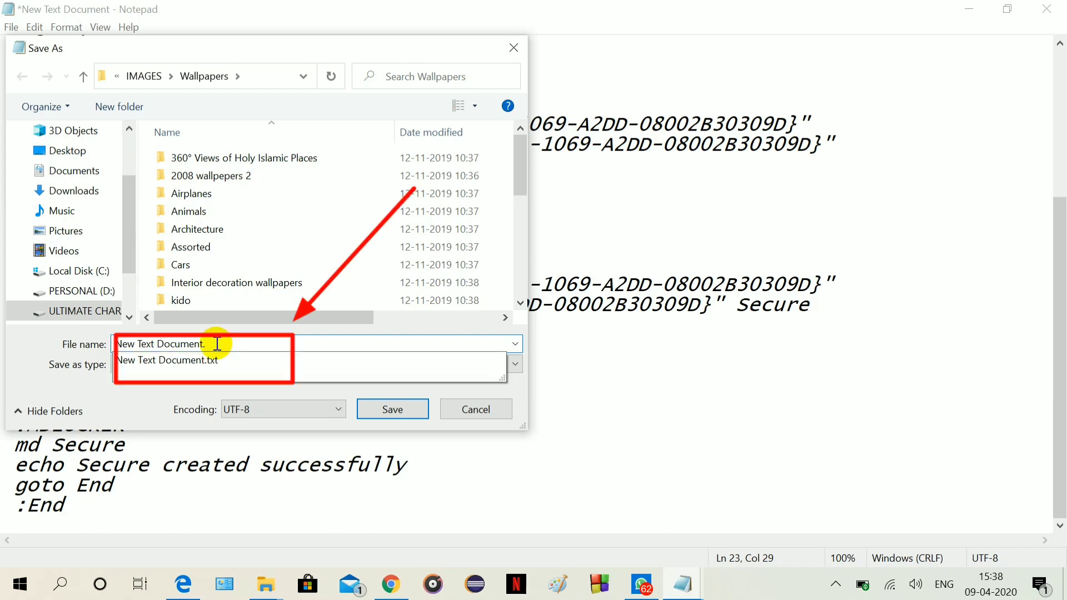
type("bat")
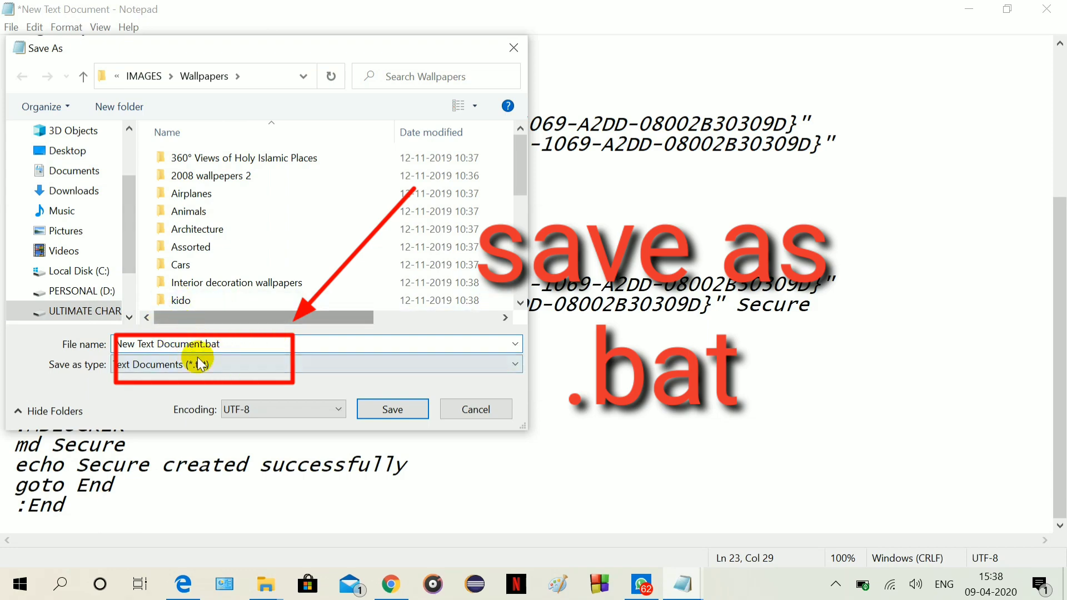
left_click(391, 409)
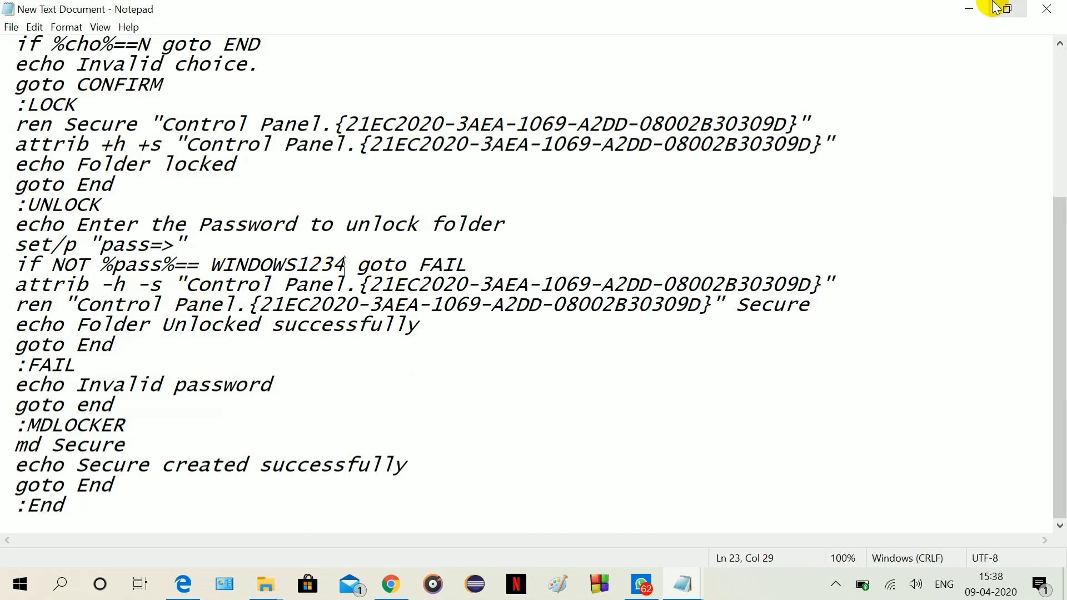
Close Notepad and find New Text Document.bat in the Wallpapers listing.
left_click(1046, 9)
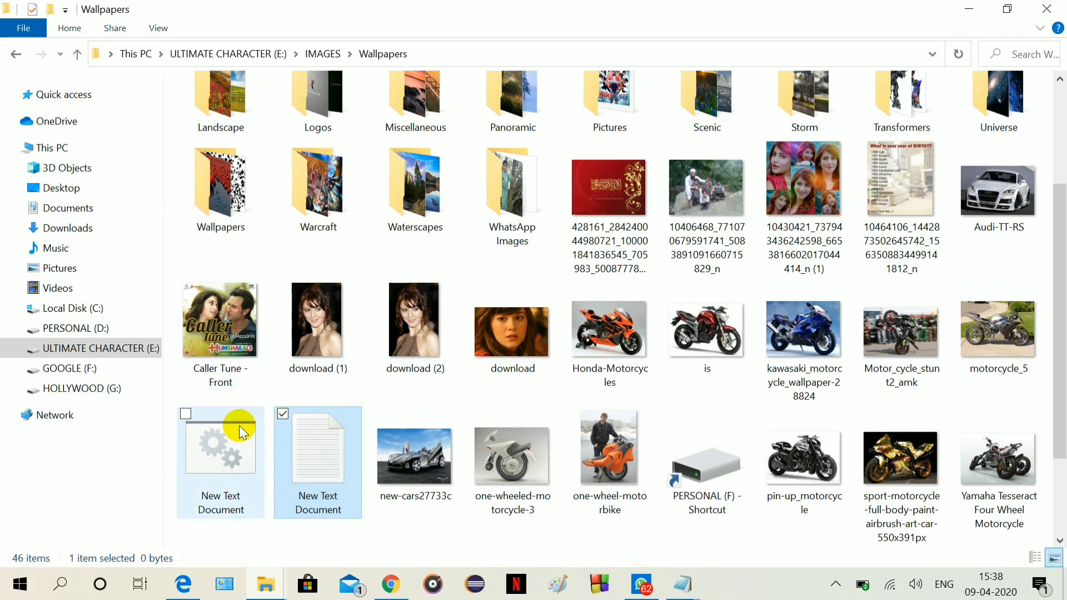
scroll(369, 413, "down", 1)
scroll(369, 411, "down", 1)
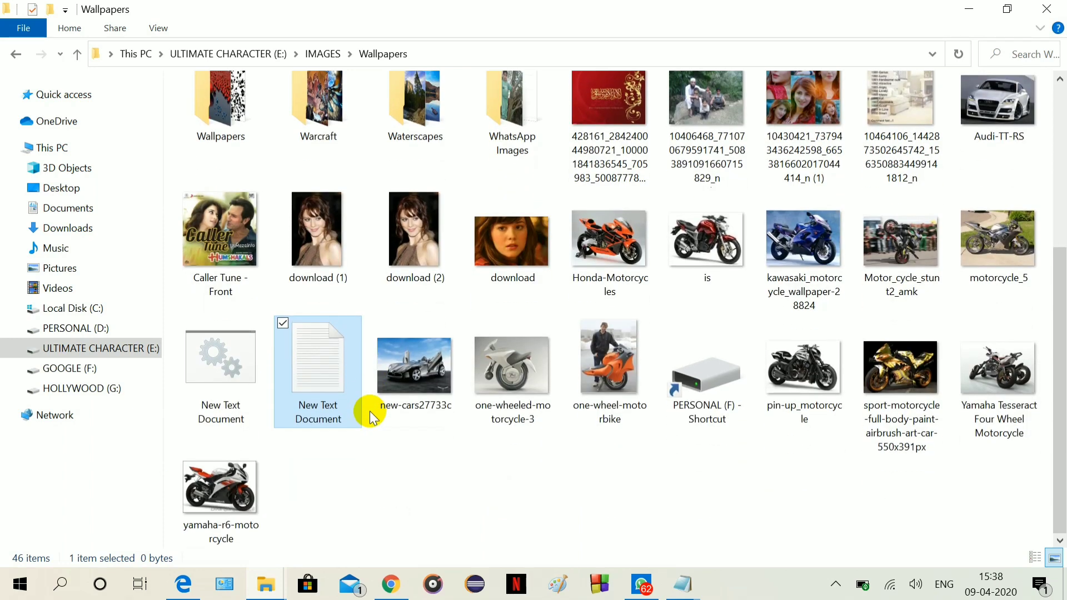
scroll(369, 411, "up", 4)
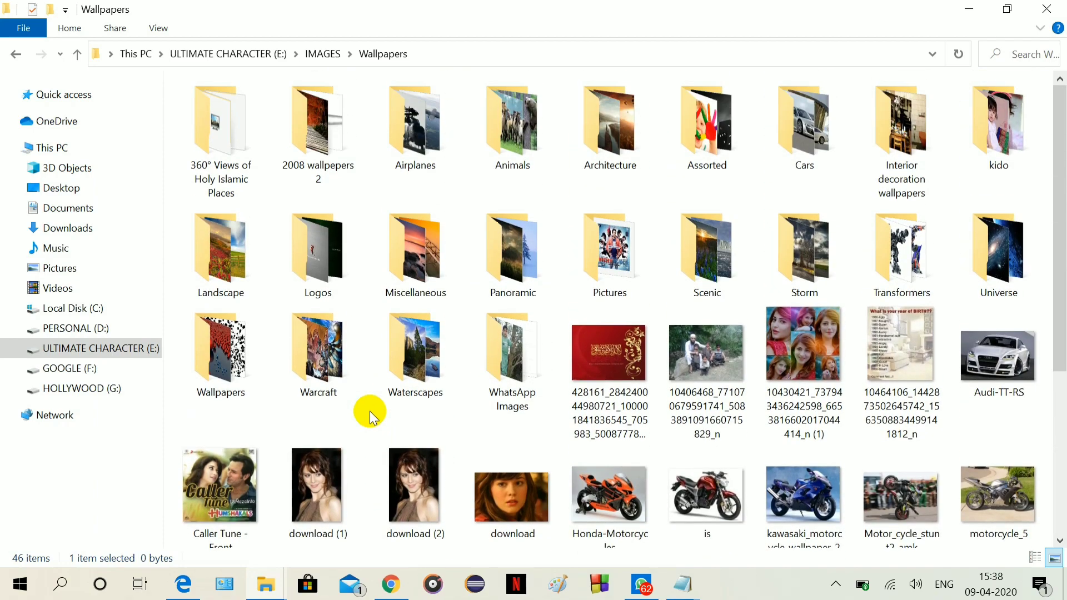
scroll(383, 303, "down", 4)
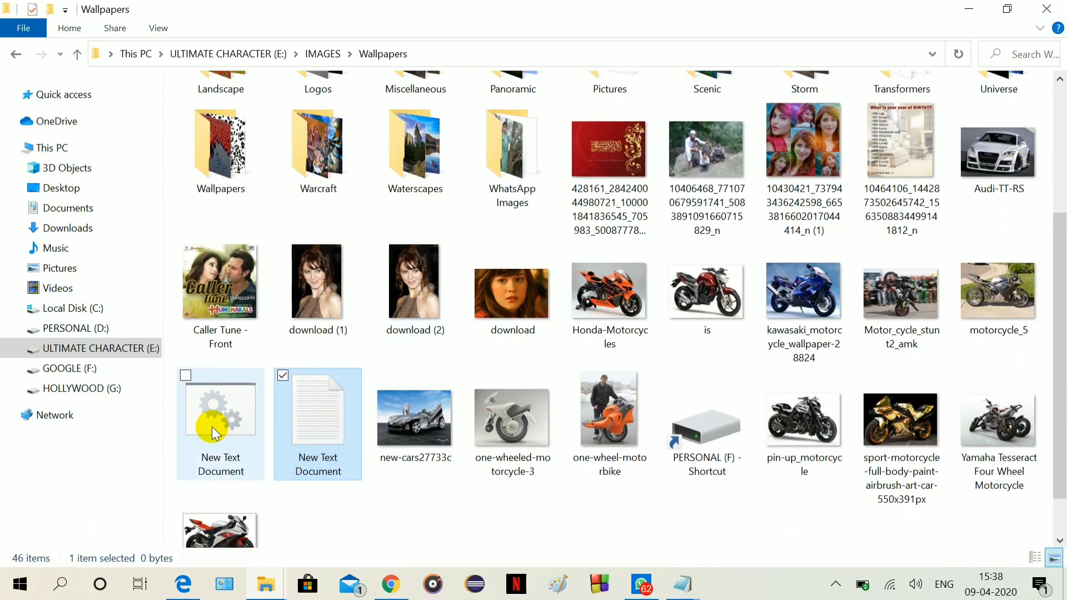
Run New Text Document.bat to generate the empty Secure folder.
left_click(213, 429)
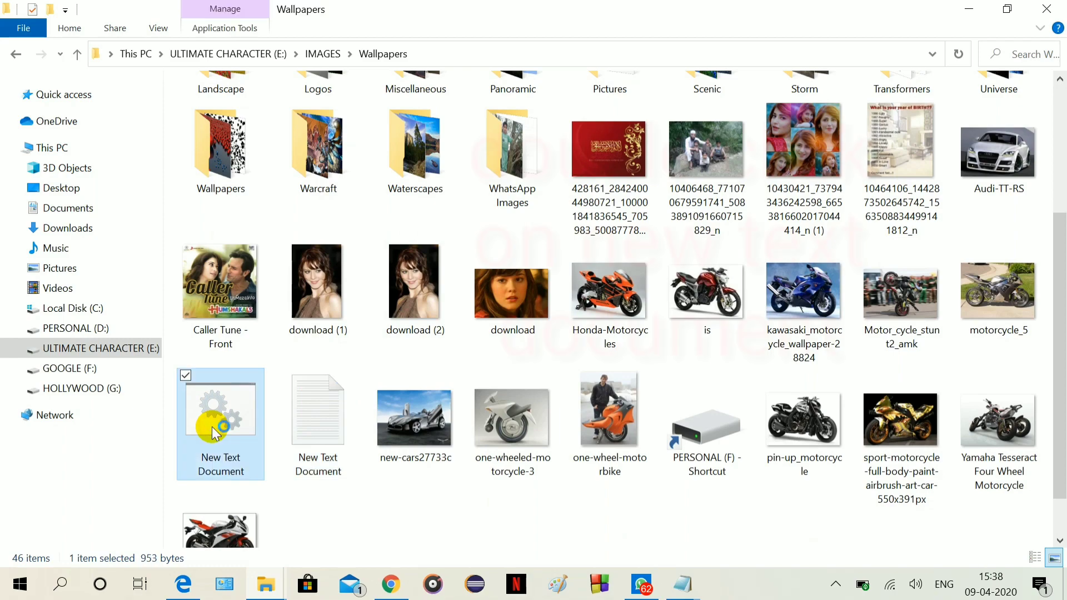
double_click(212, 427)
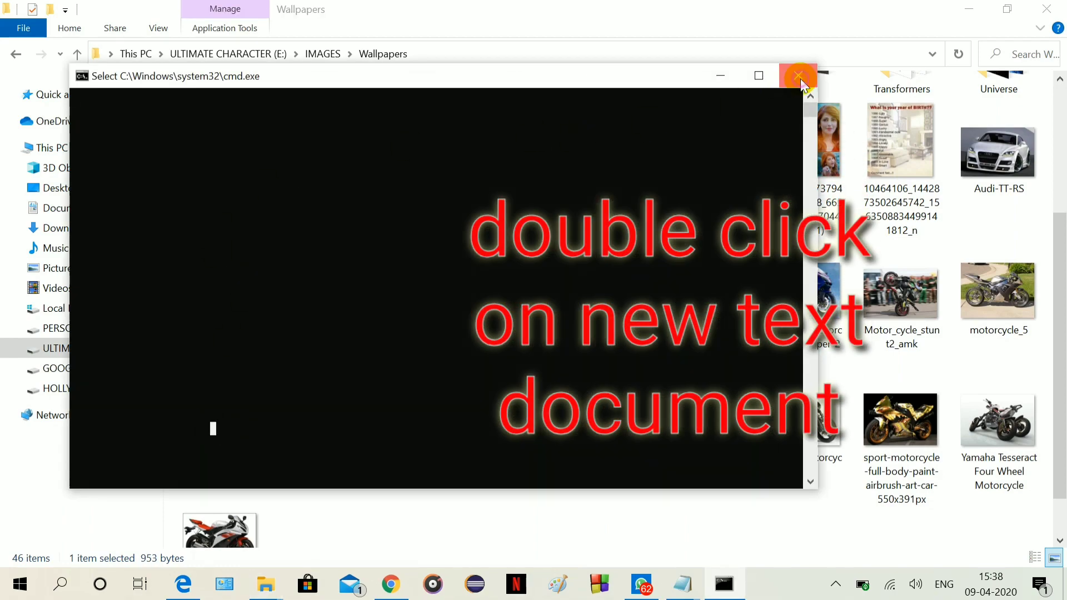
left_click(798, 75)
double_click(213, 415)
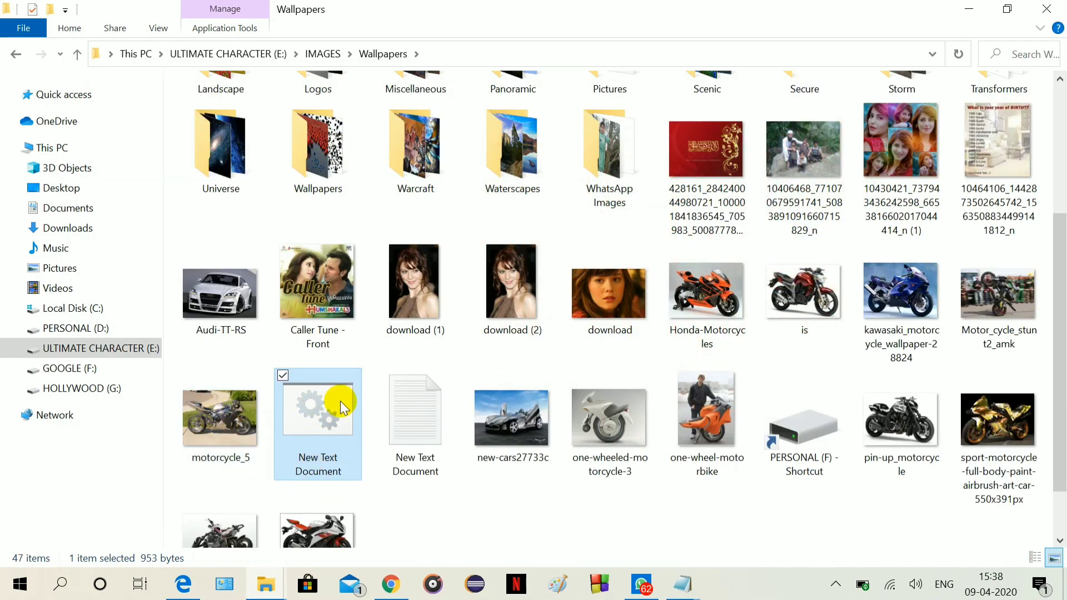
scroll(340, 401, "up", 3)
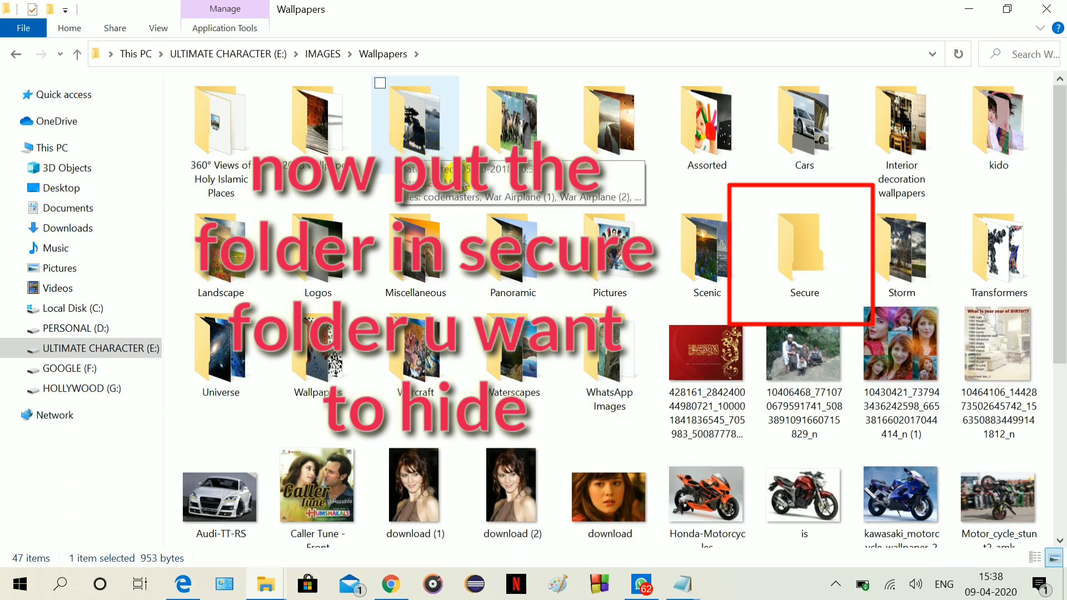
Drag the Airplanes folder into the Secure folder.
left_click(416, 151)
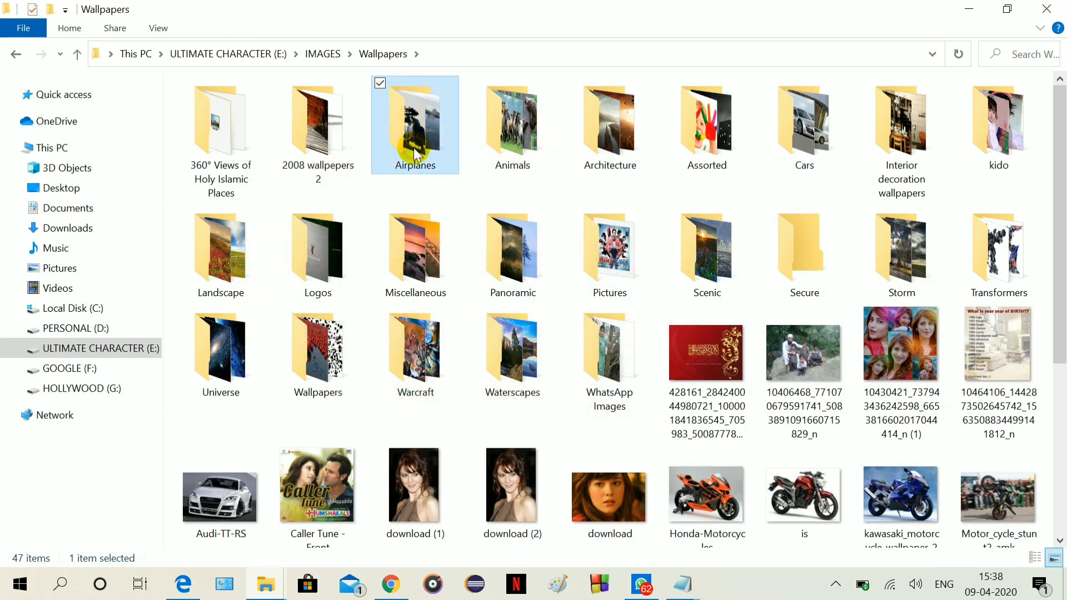
left_click_drag(653, 228, 787, 245)
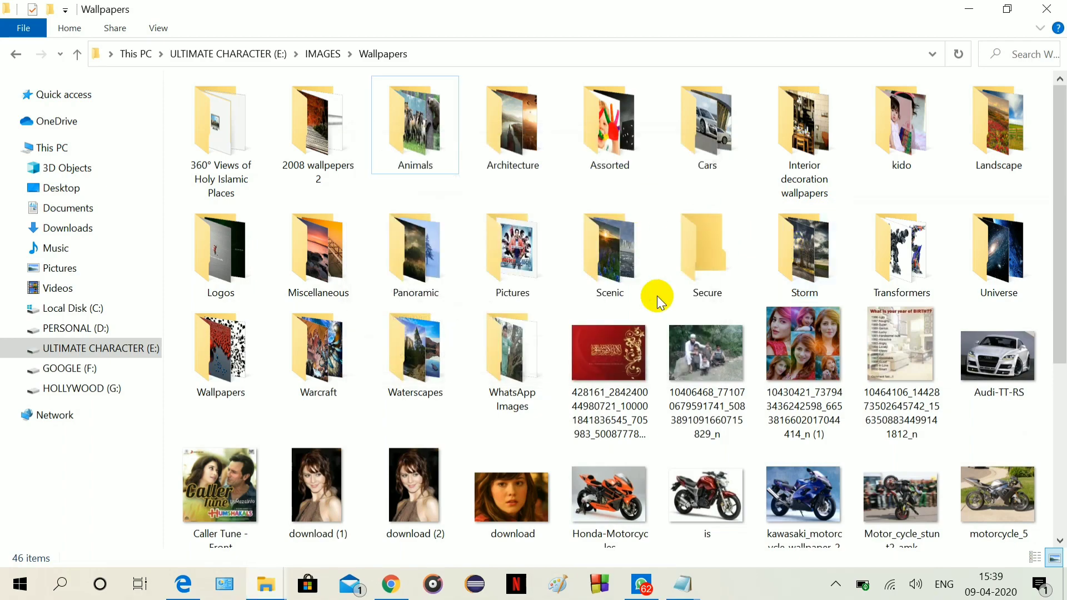
Run the locker batch file and answer Y to hide the Secure folder.
scroll(535, 332, "down", 5)
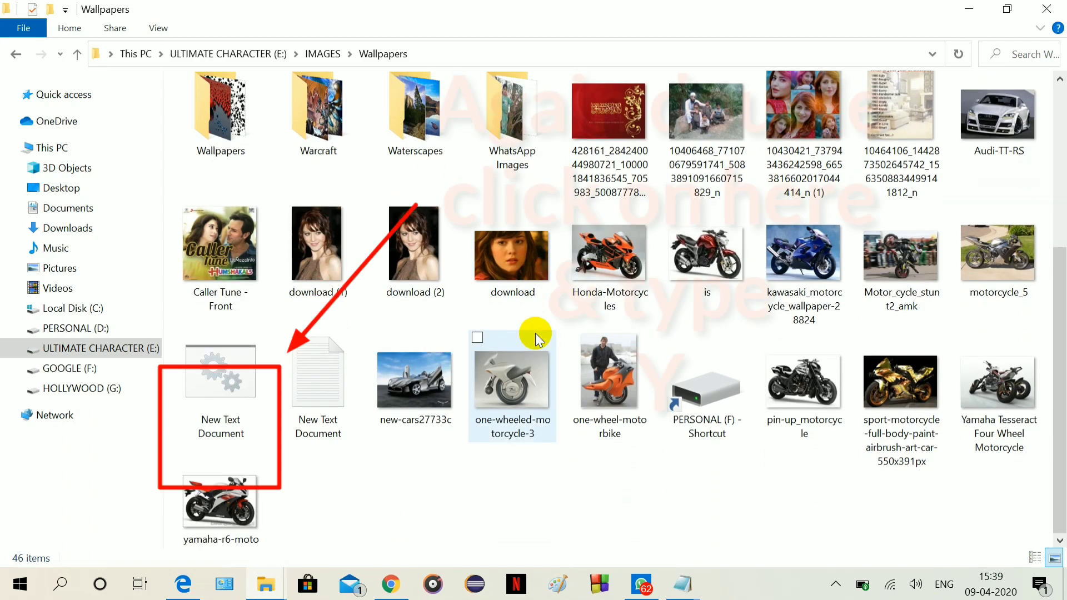
double_click(229, 376)
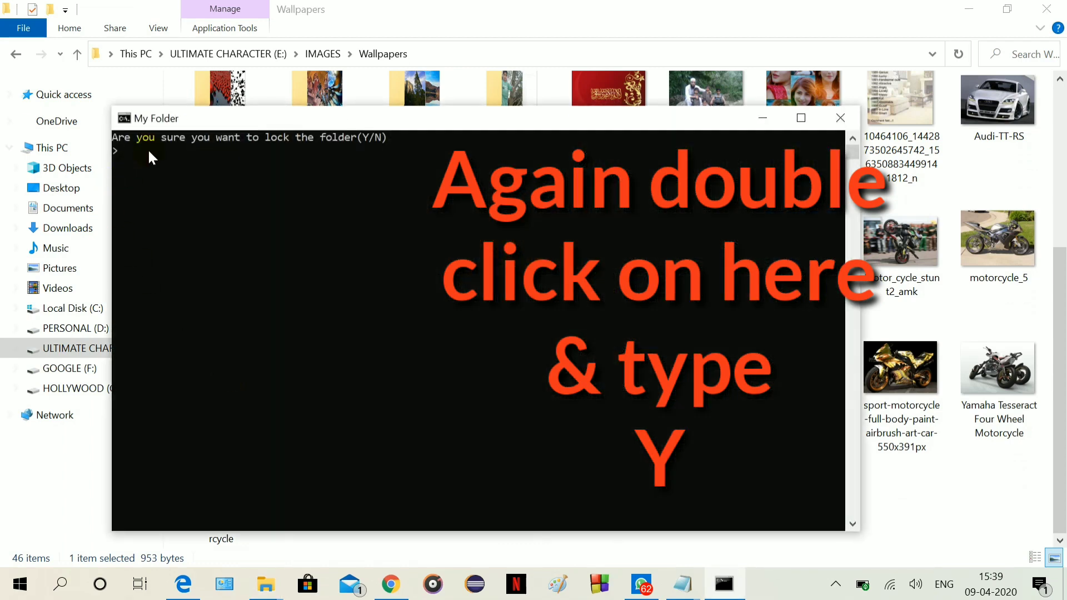
type("y")
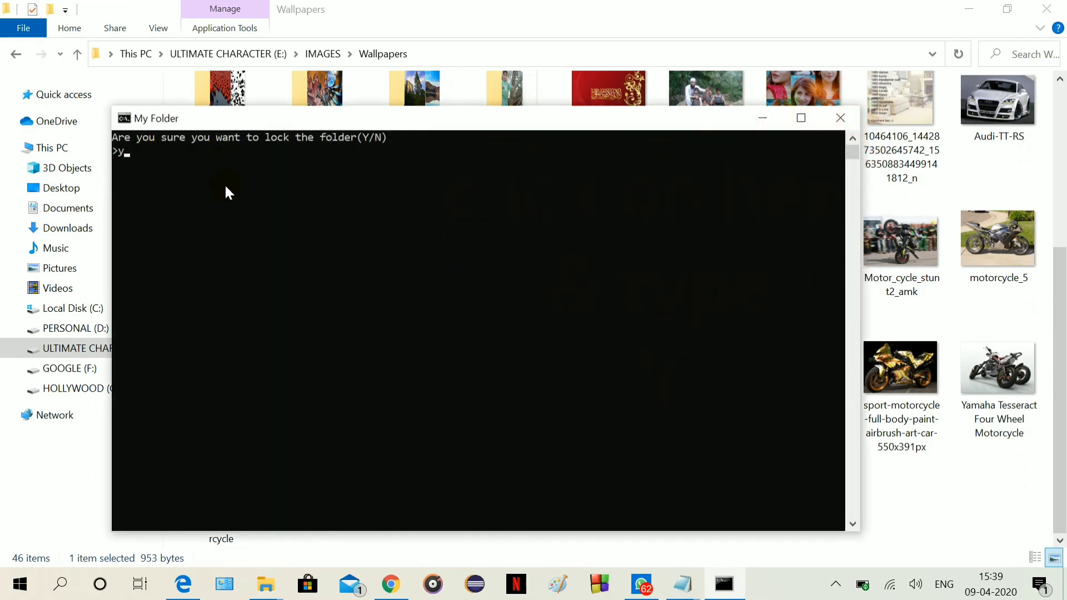
key("Return")
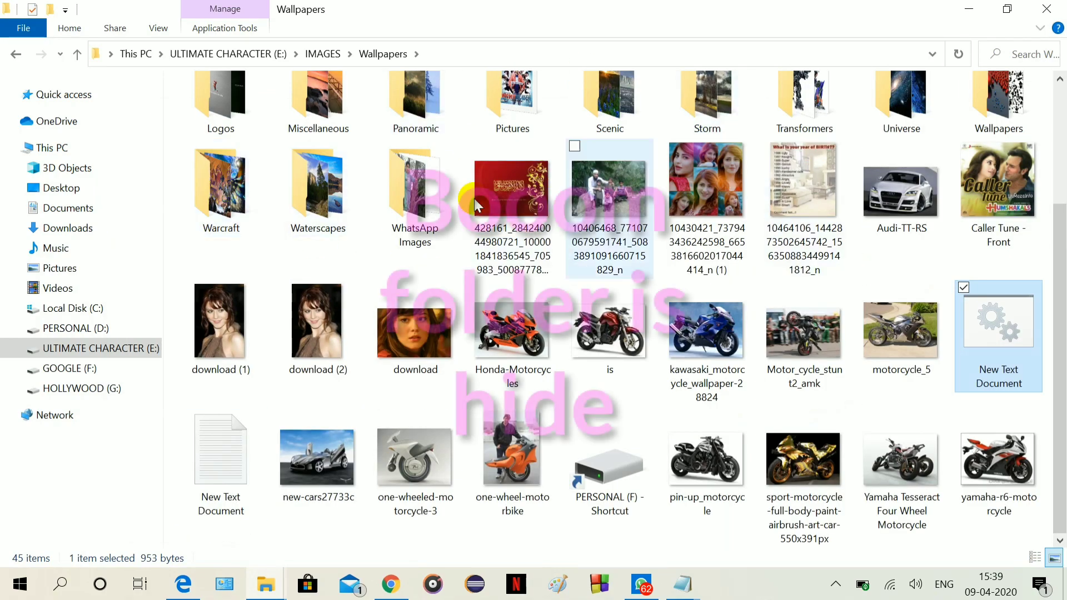
scroll(646, 202, "up", 3)
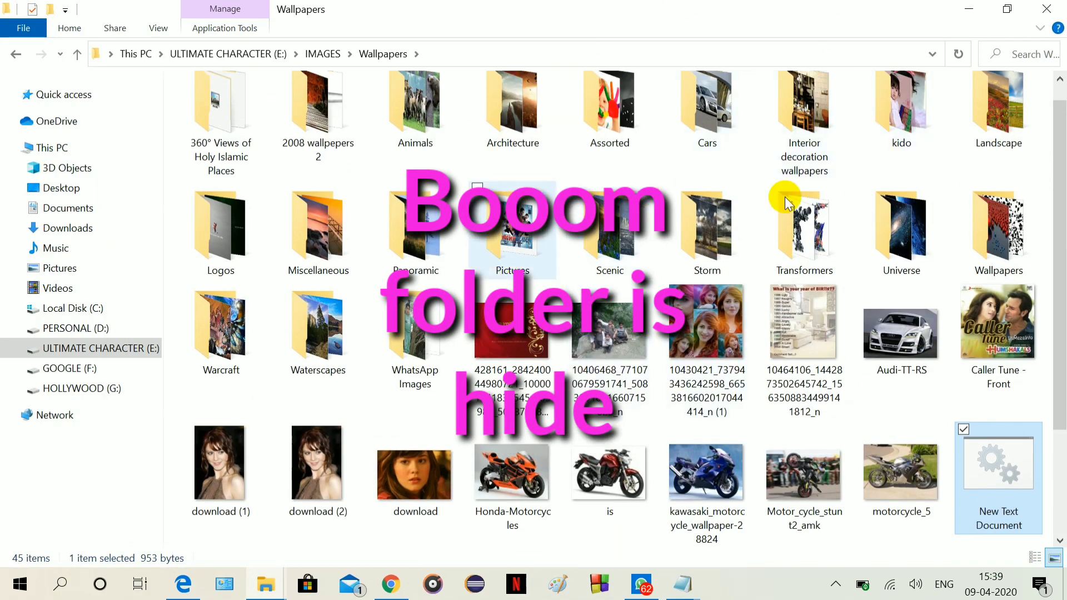
scroll(784, 191, "down", 2)
scroll(775, 261, "down", 1)
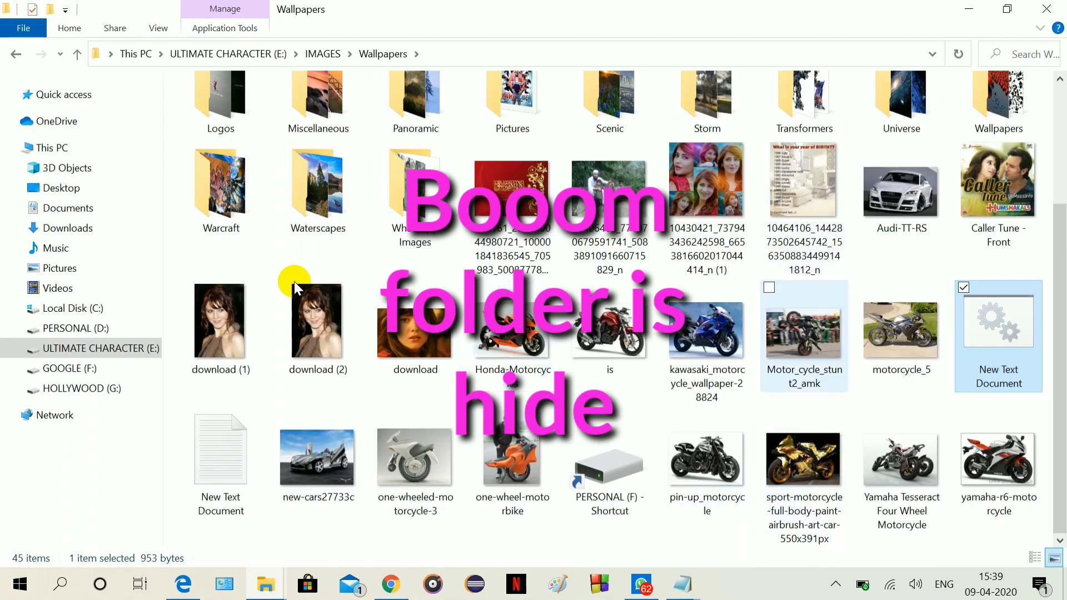
scroll(422, 189, "up", 4)
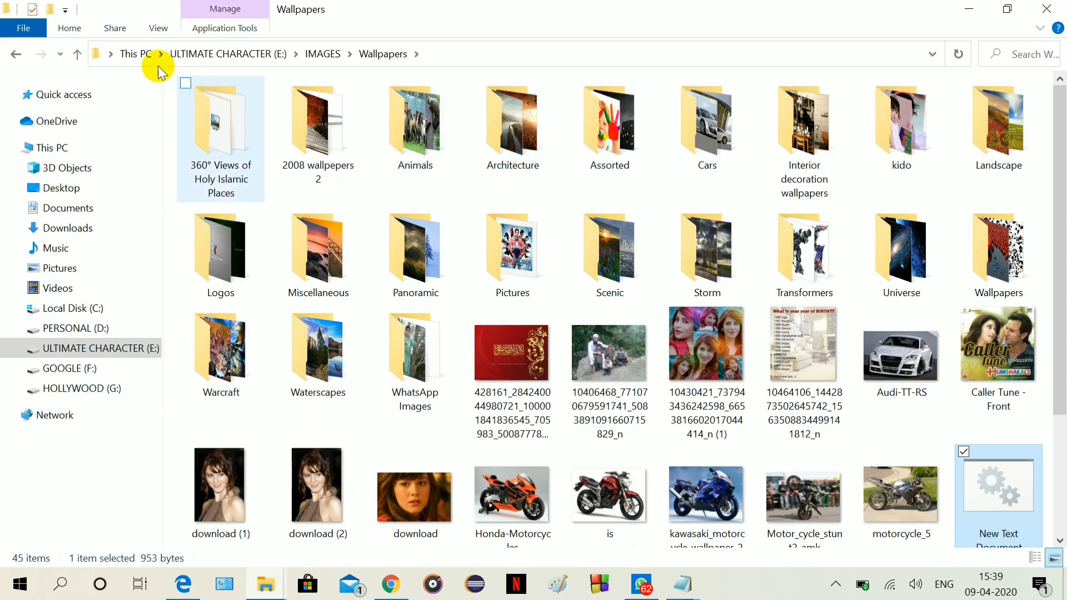
Keep the Wallpapers folder in Large icons layout and close the view options.
left_click(152, 33)
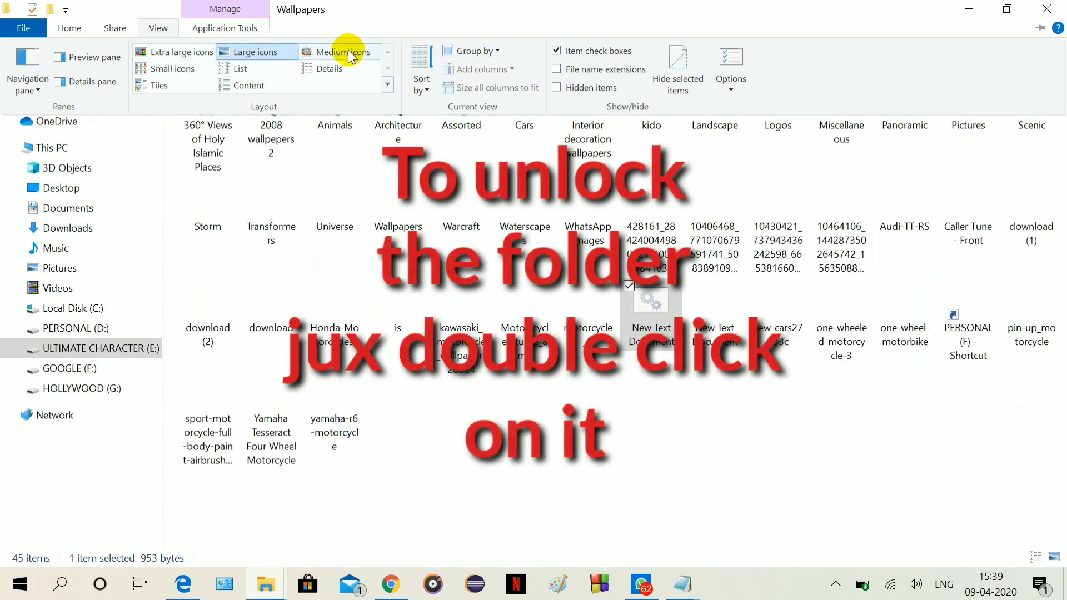
left_click(624, 352)
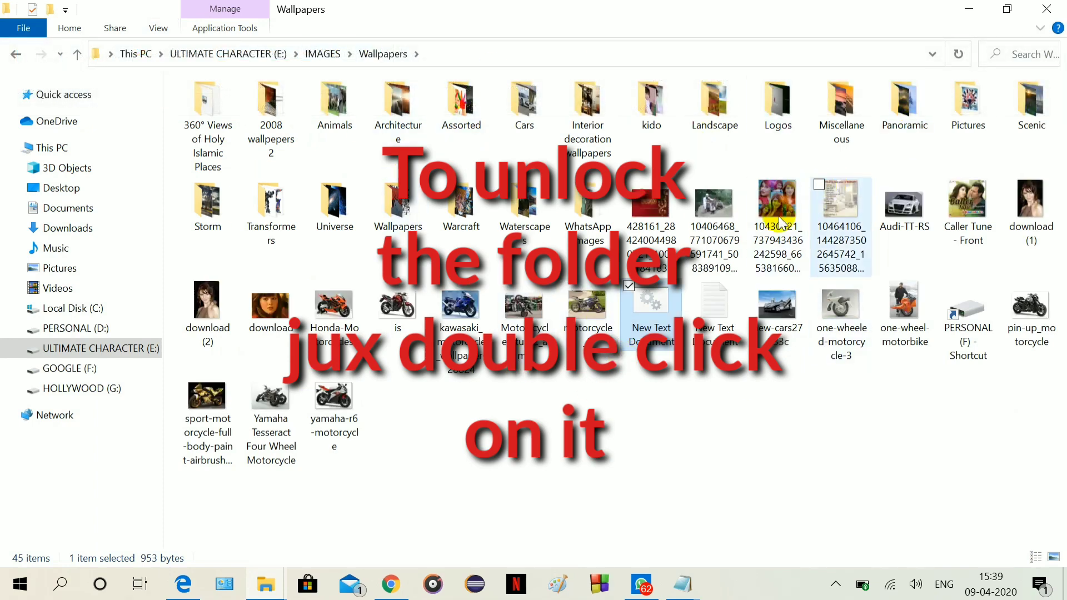
Run the locker batch file and enter the unlock password to restore the Secure folder.
double_click(668, 311)
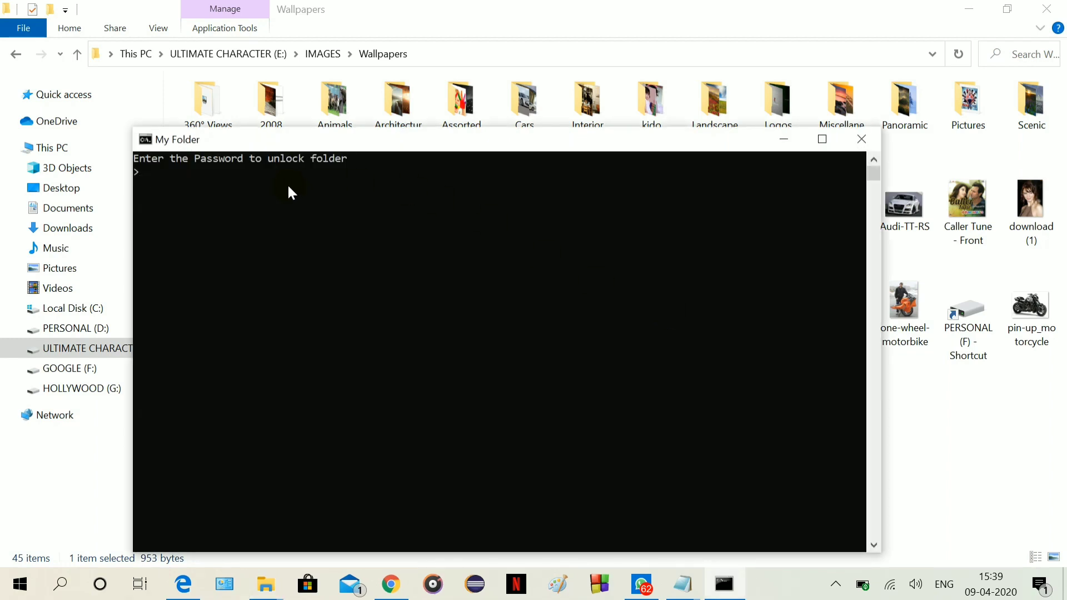
key("Return")
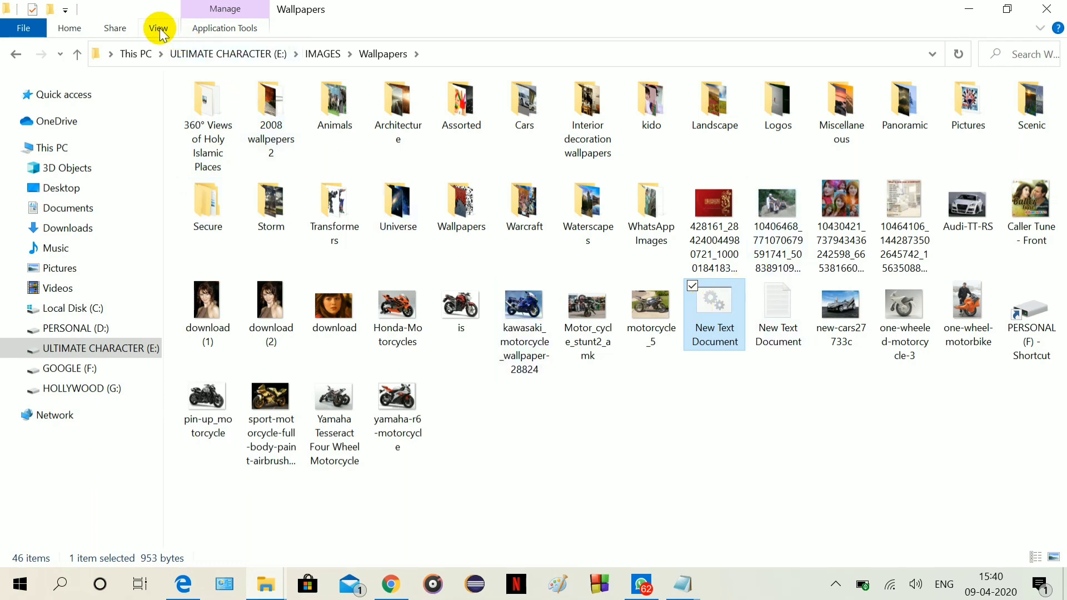
Run the locker again, confirm locking with Y, and select the second batch file.
double_click(715, 309)
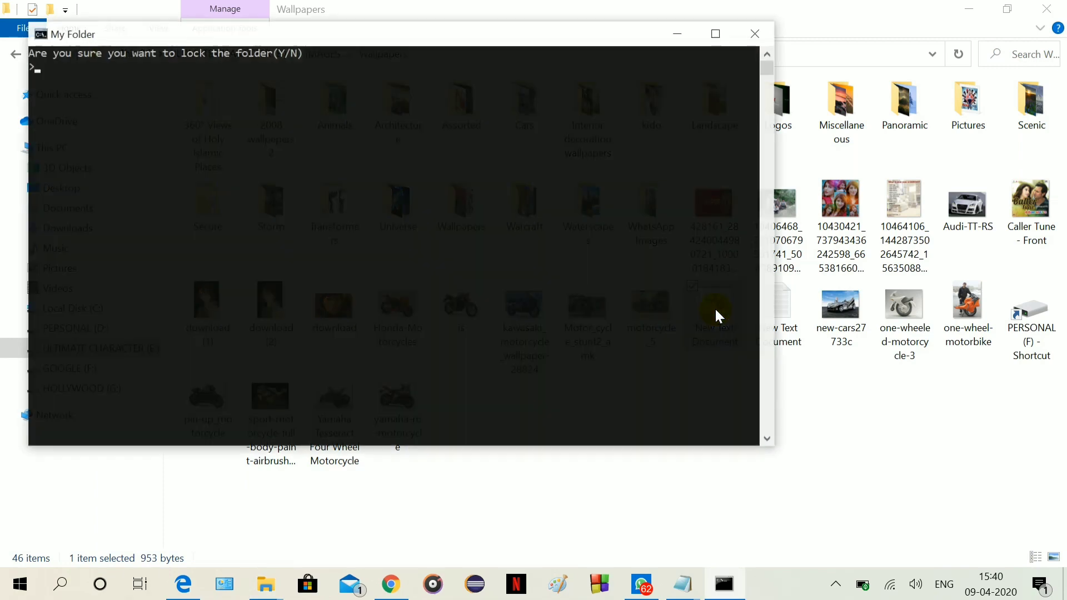
type("Y")
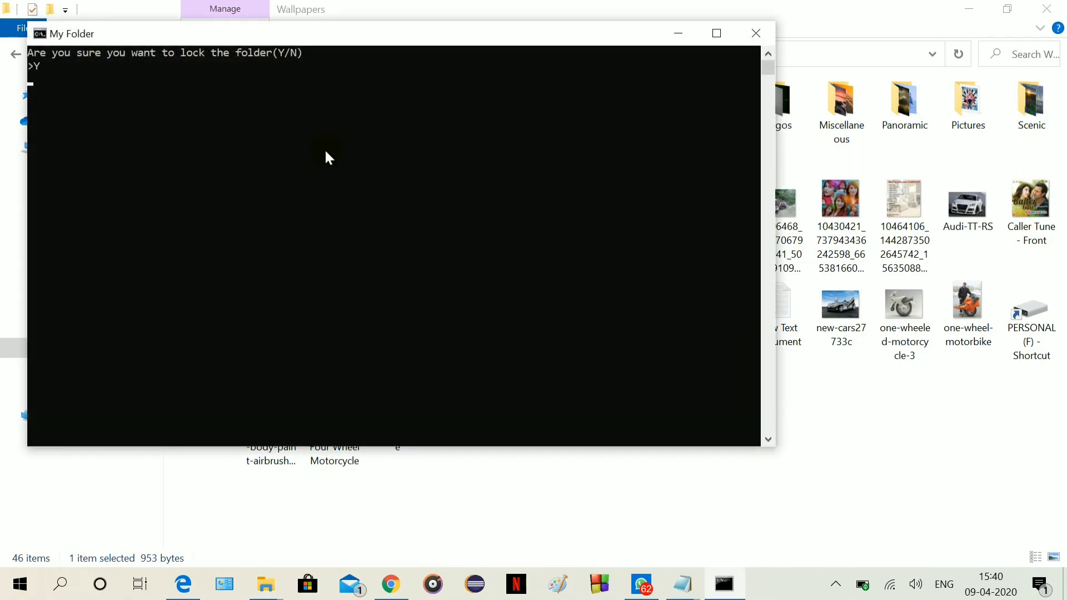
key("Return")
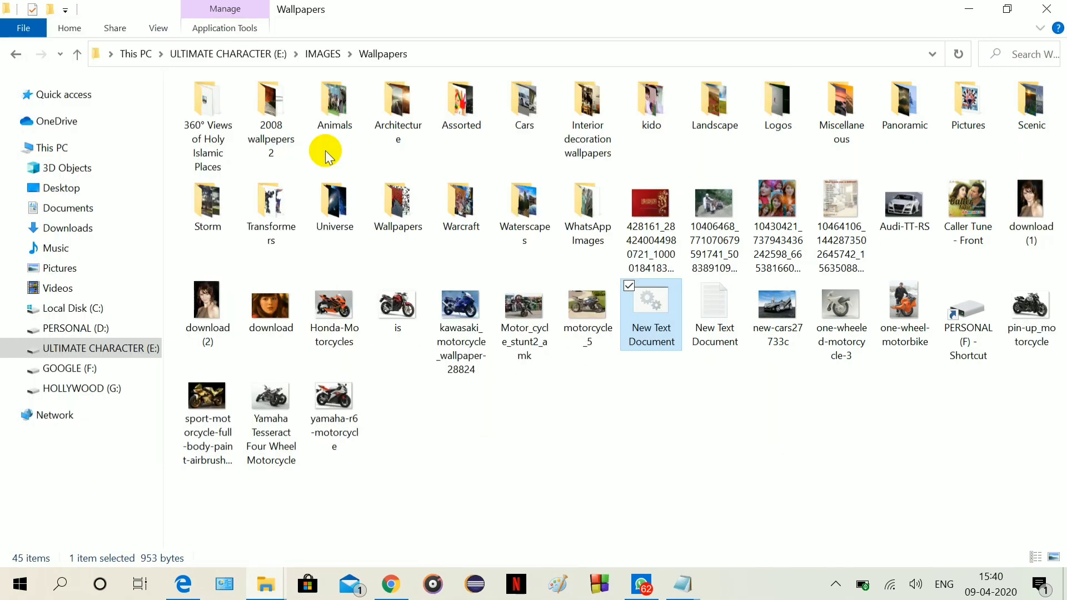
left_click(693, 286)
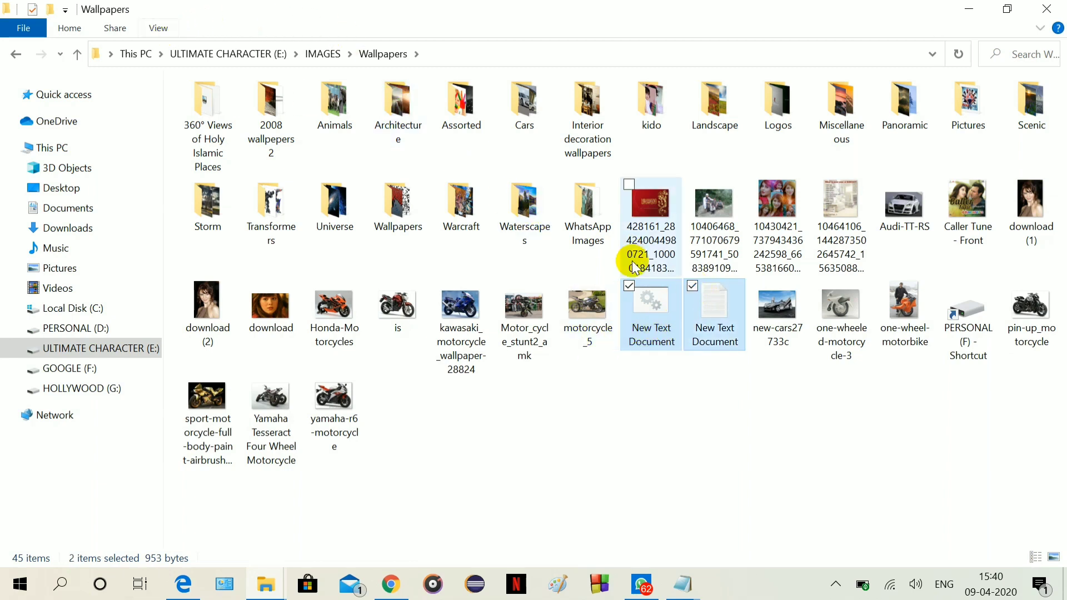
Set the Hidden attribute on both New Text Document batch files in Properties.
right_click(665, 307)
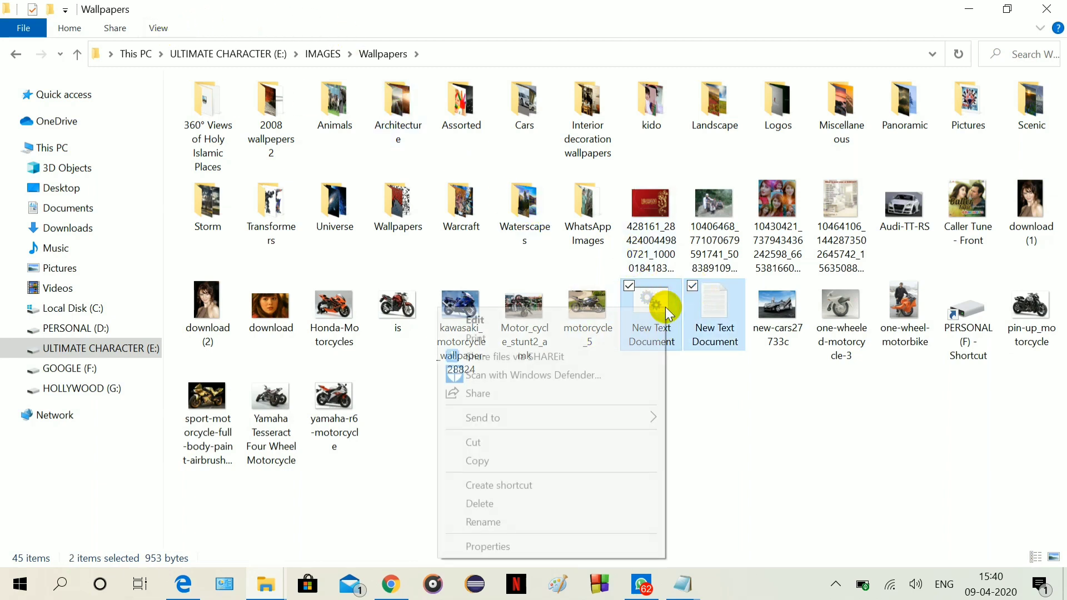
left_click(581, 538)
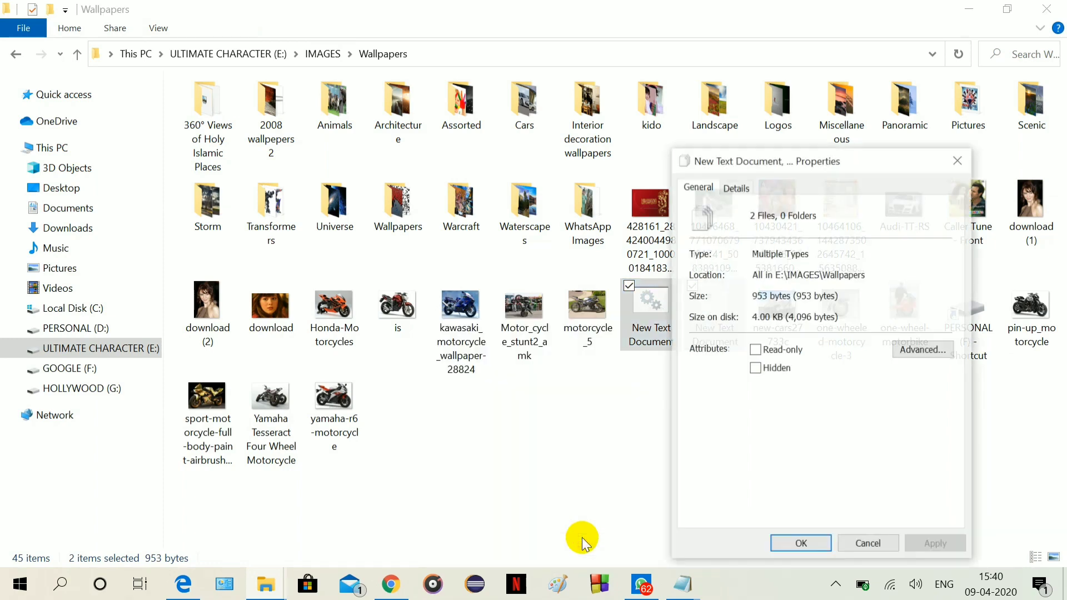
left_click(776, 368)
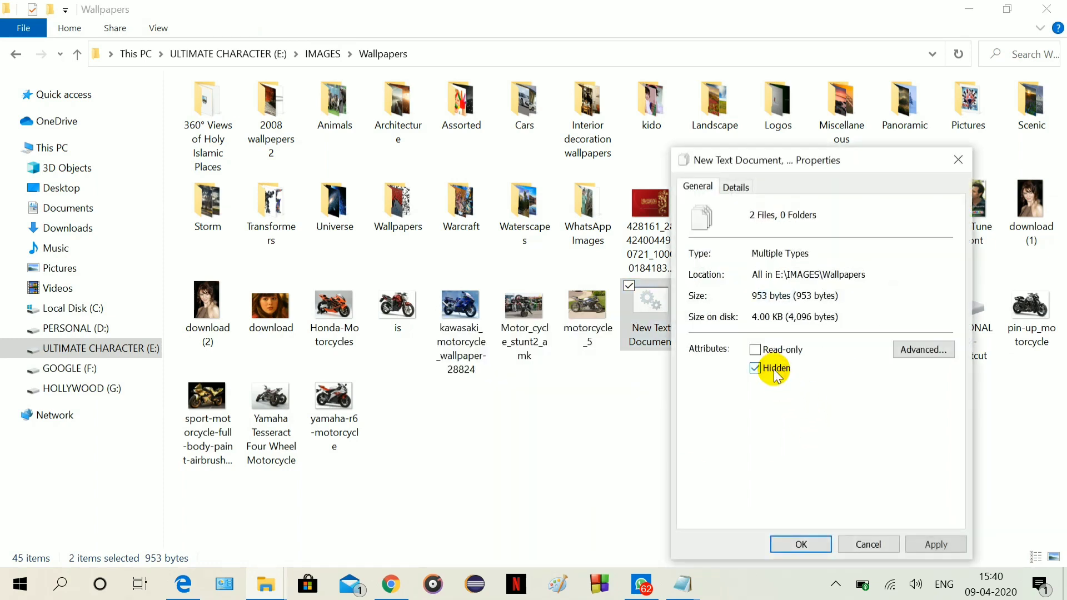
left_click(936, 543)
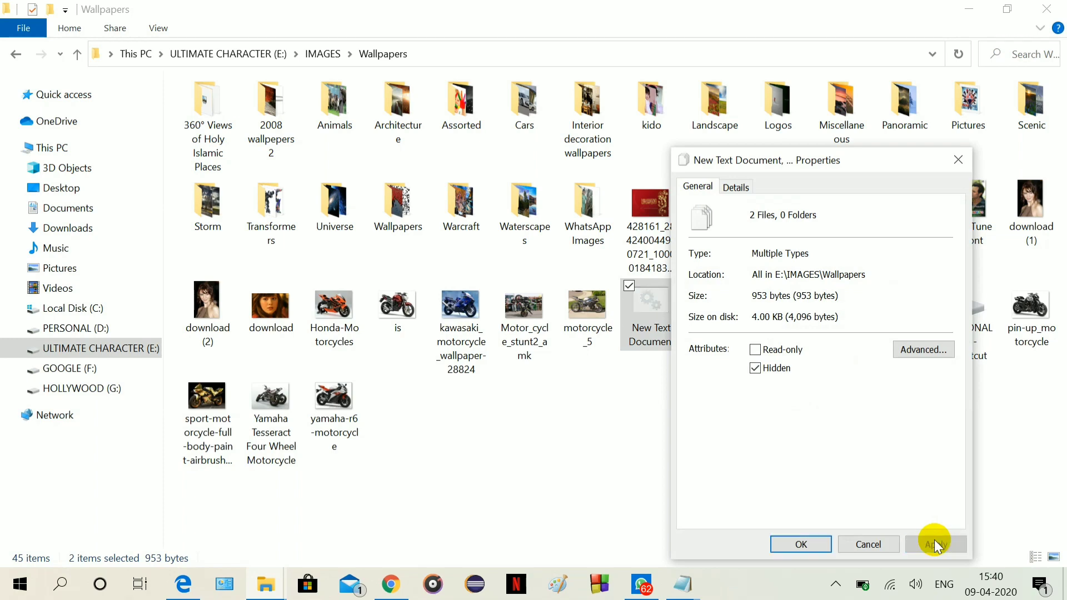
left_click(805, 542)
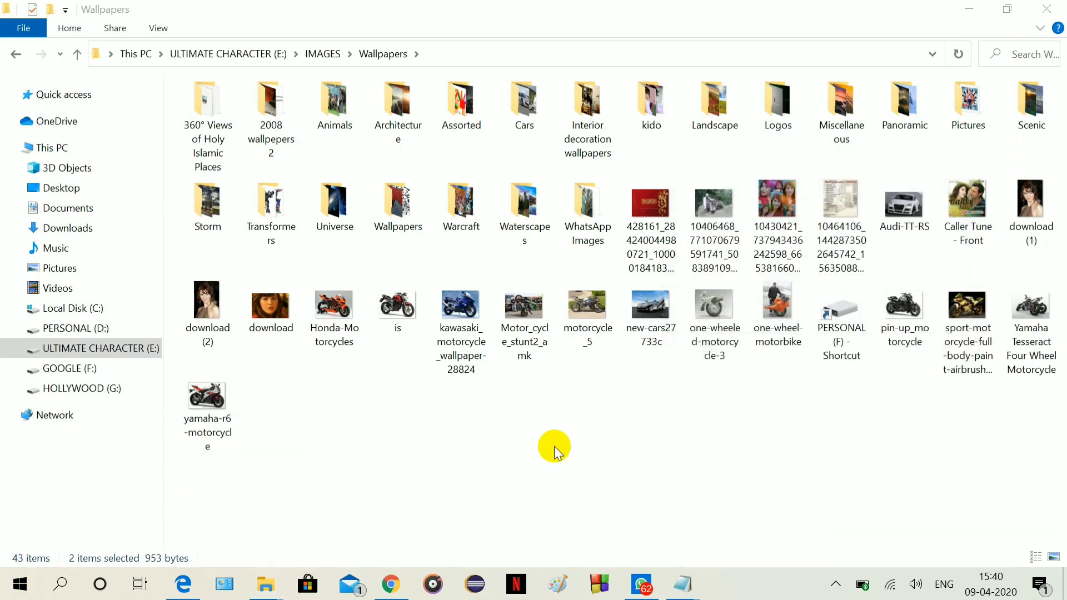
Deselect the files and refresh Wallpapers to show the batch files faded as hidden.
left_click(519, 439)
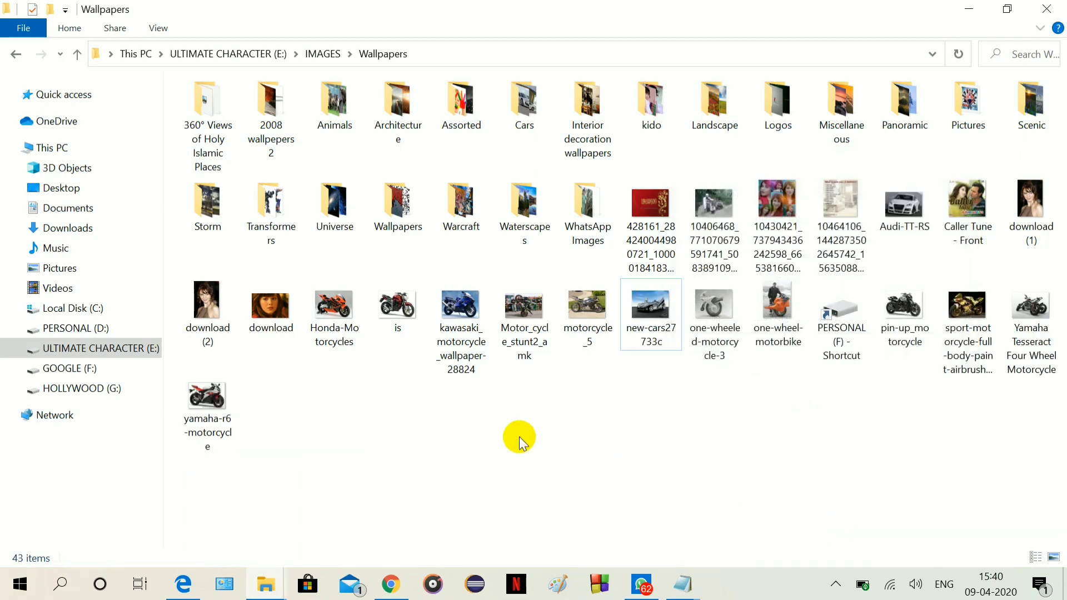
left_click(159, 29)
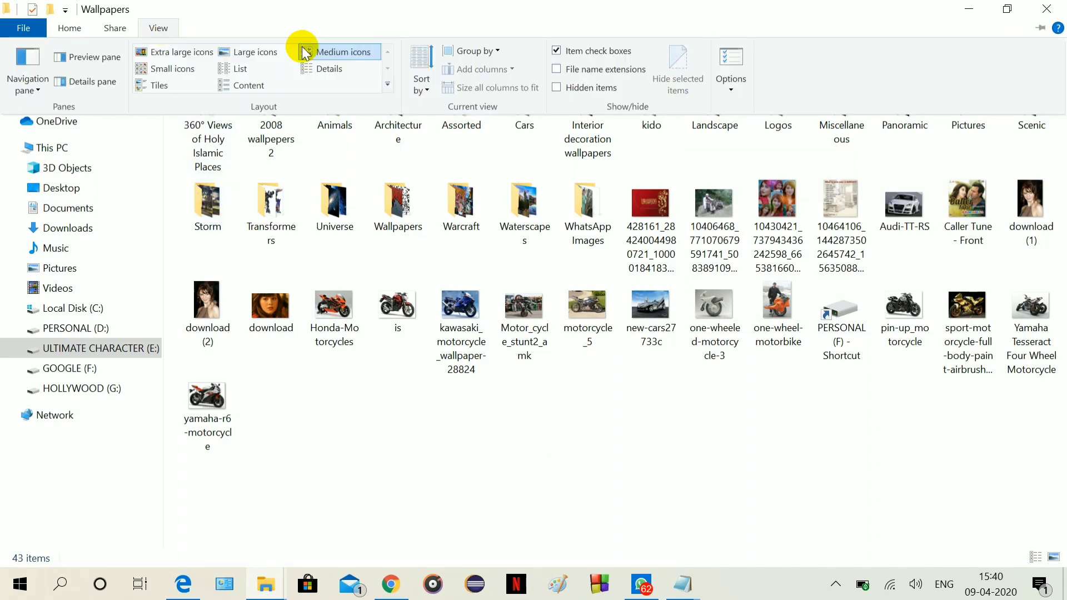
left_click(575, 372)
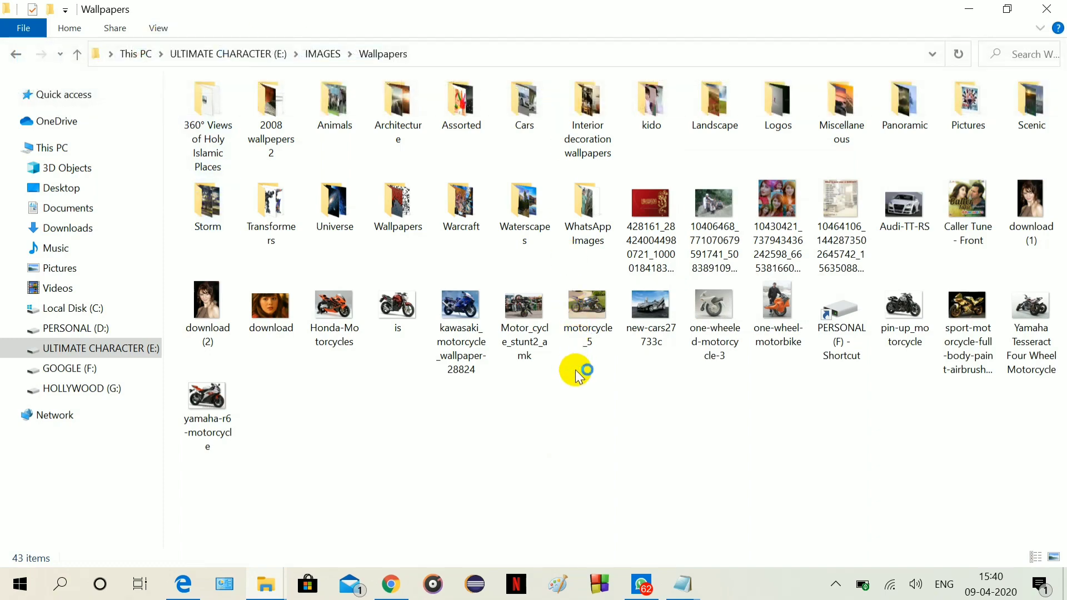
key("F5")
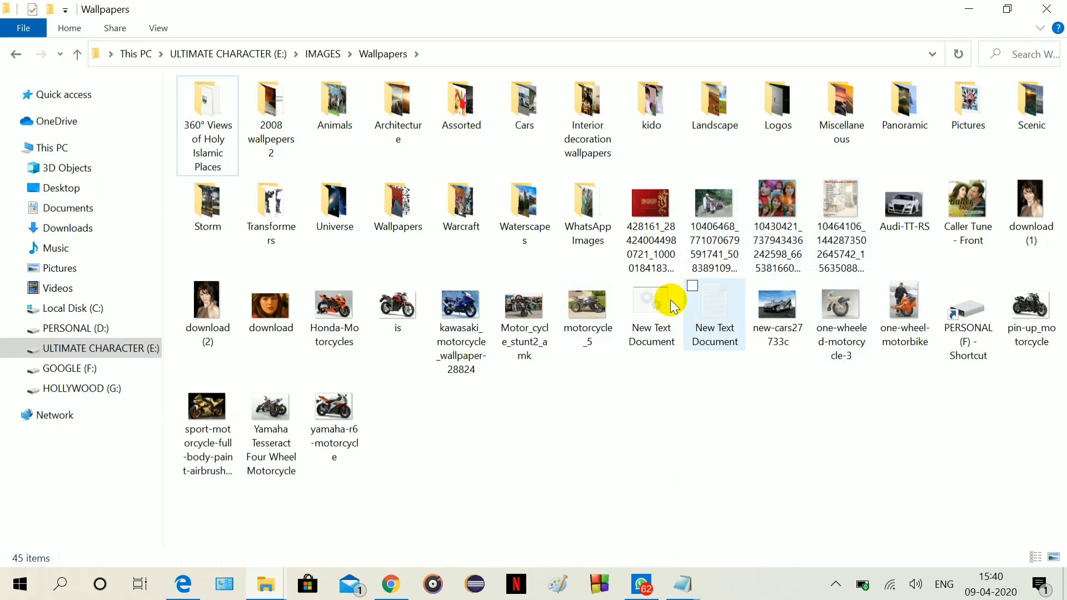
double_click(662, 305)
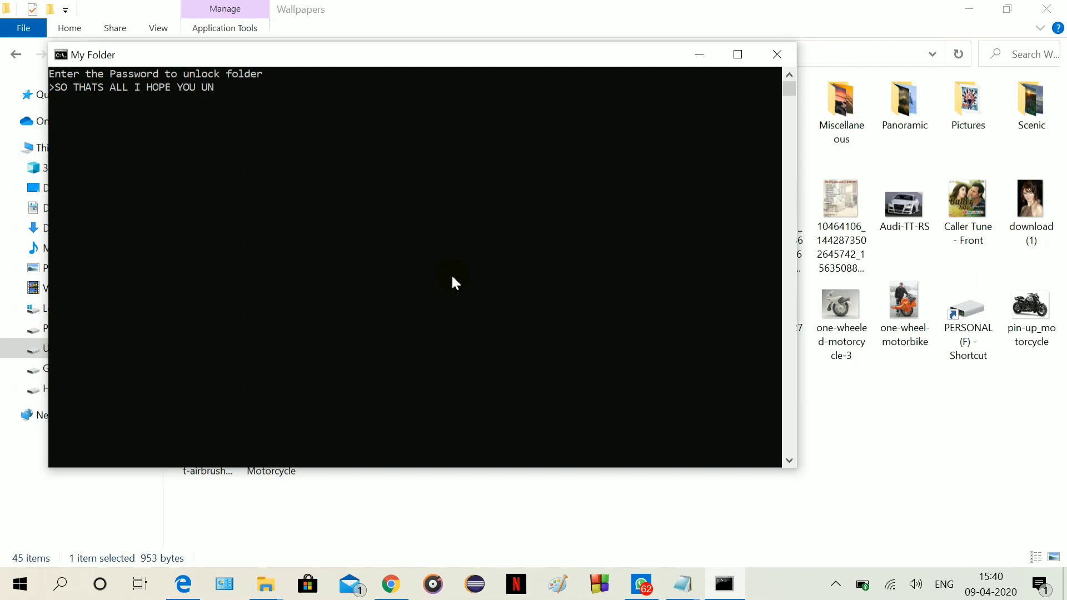
type("RSTOOD")
type("ALL THINGS")
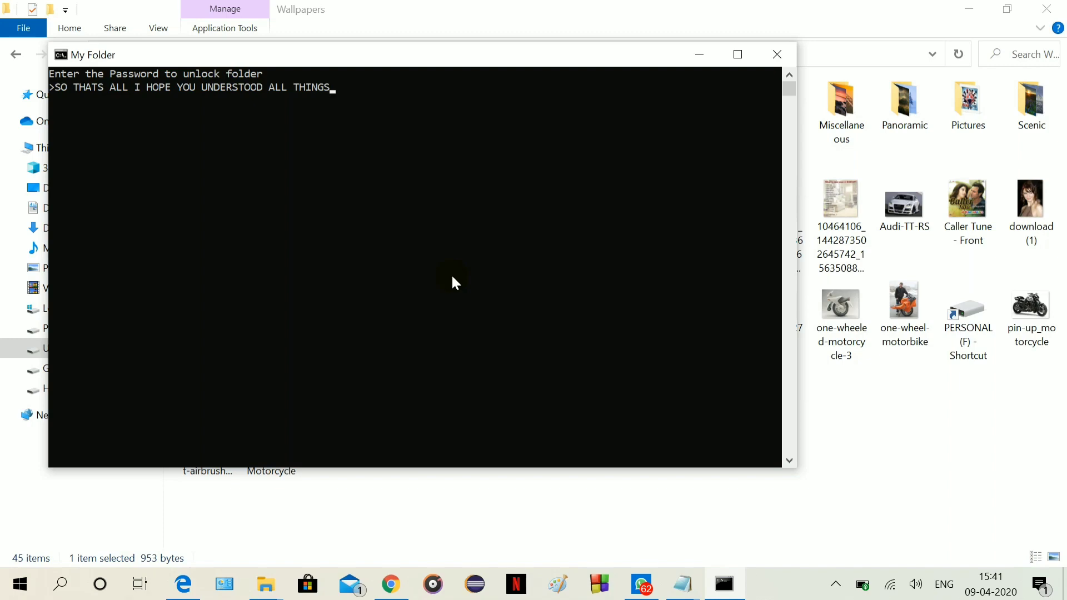
left_click(778, 61)
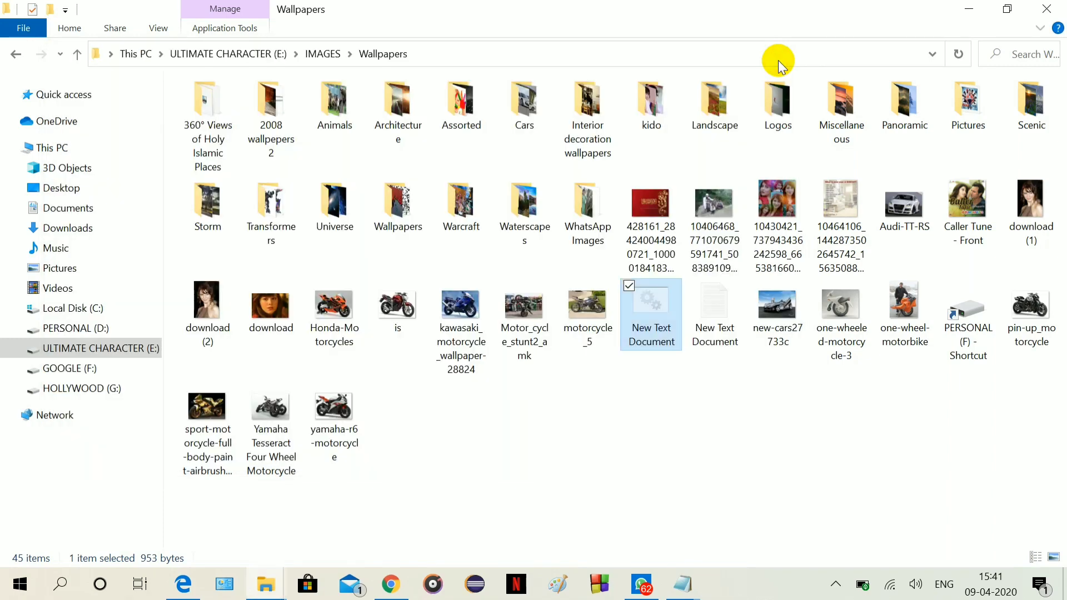
Minimize the Wallpapers window, close the empty Notepad, and pause the screen recording.
left_click(965, 11)
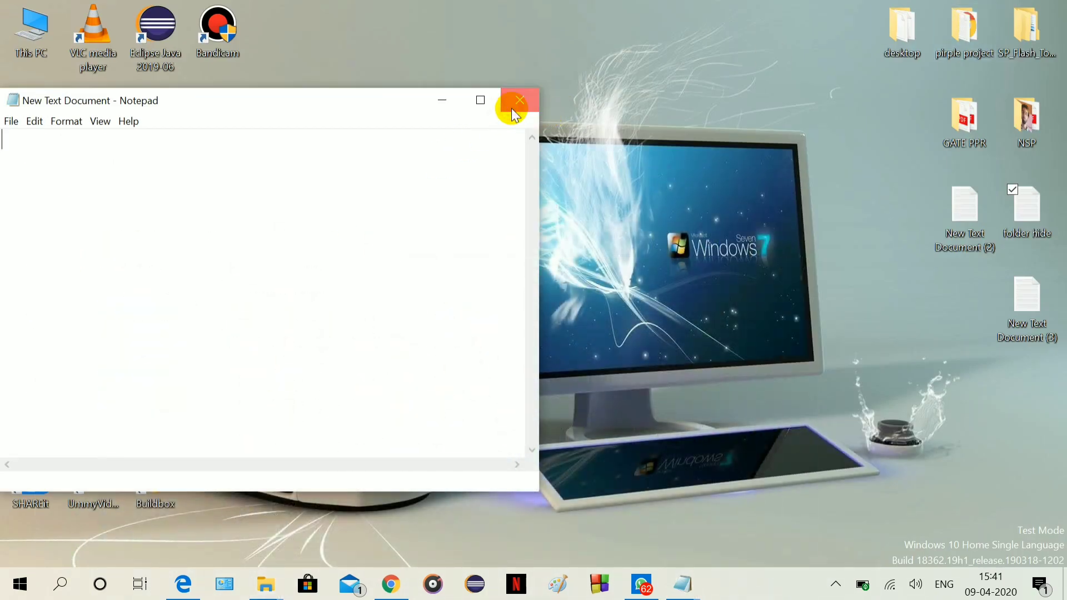
left_click(511, 108)
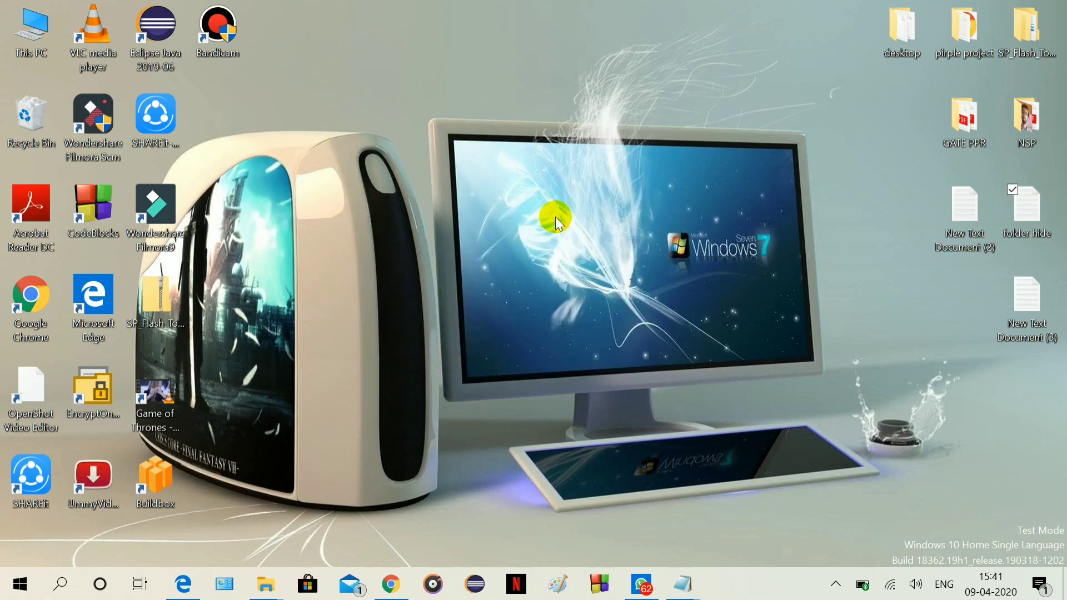
mouse_move(353, 7)
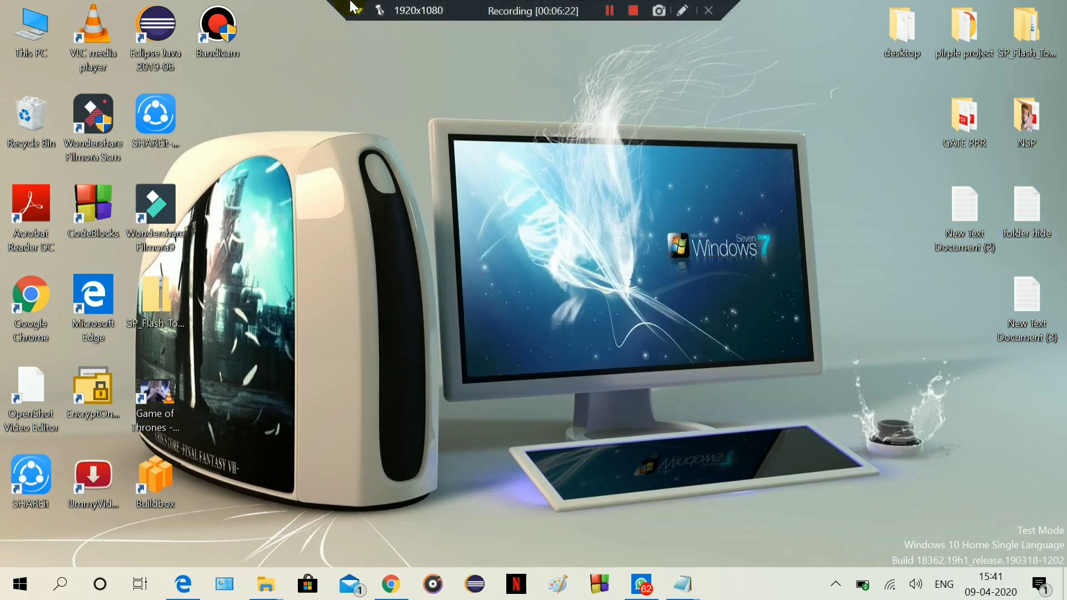
left_click(609, 10)
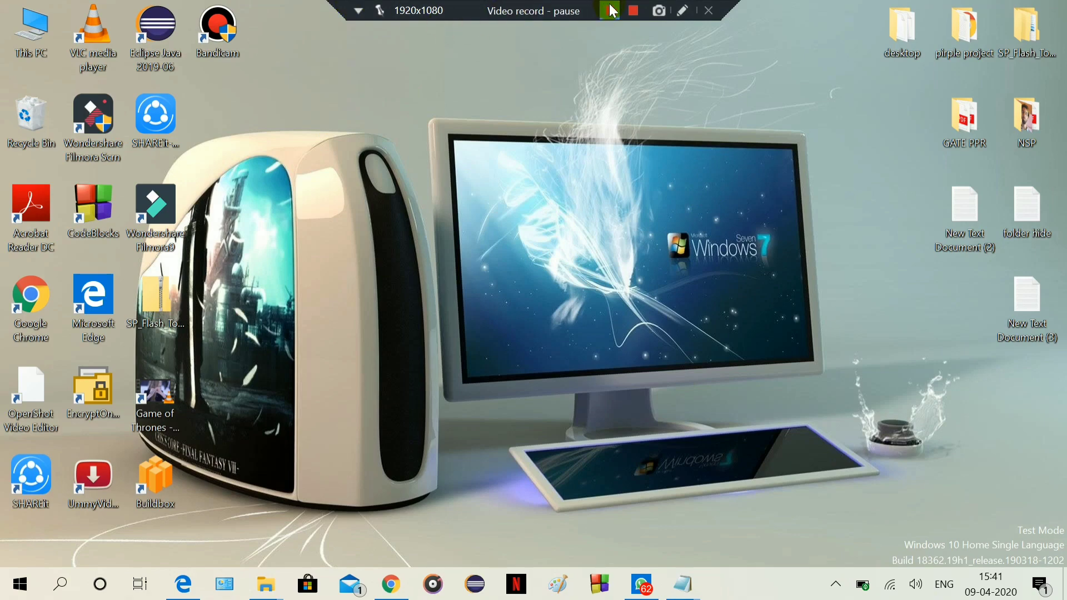